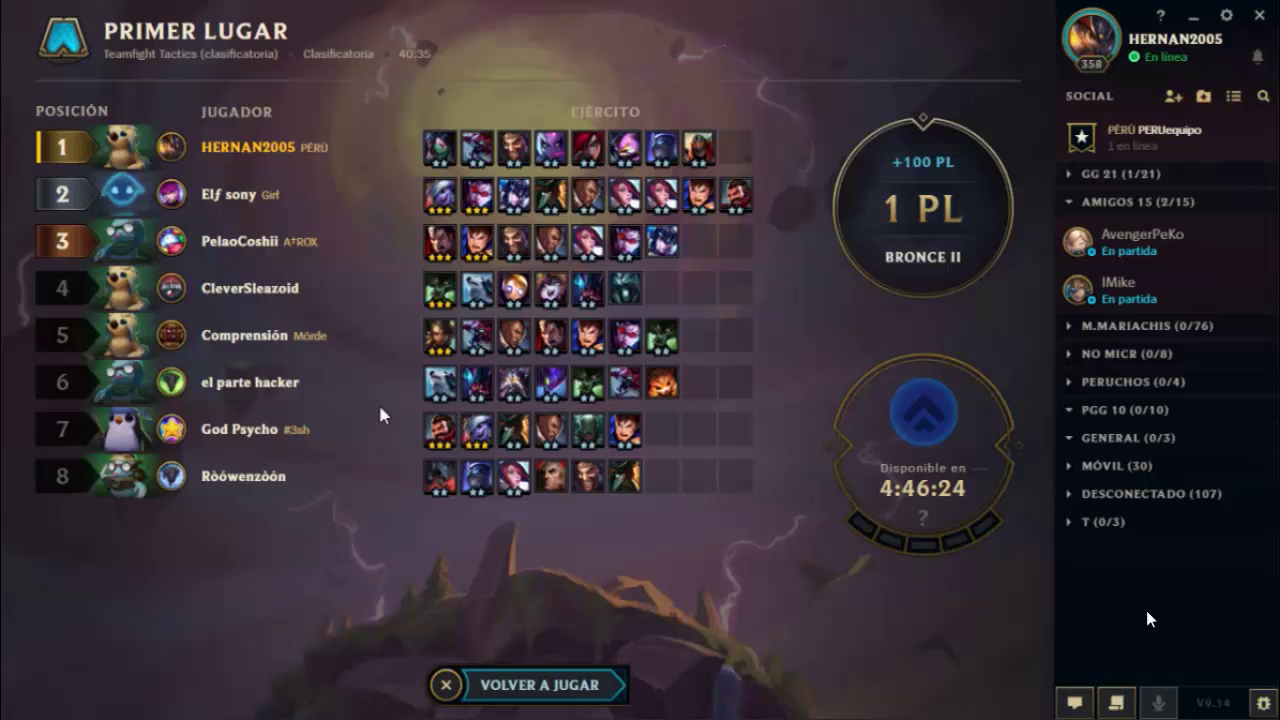
{"action": "left_click", "coordinate": [535, 686]}
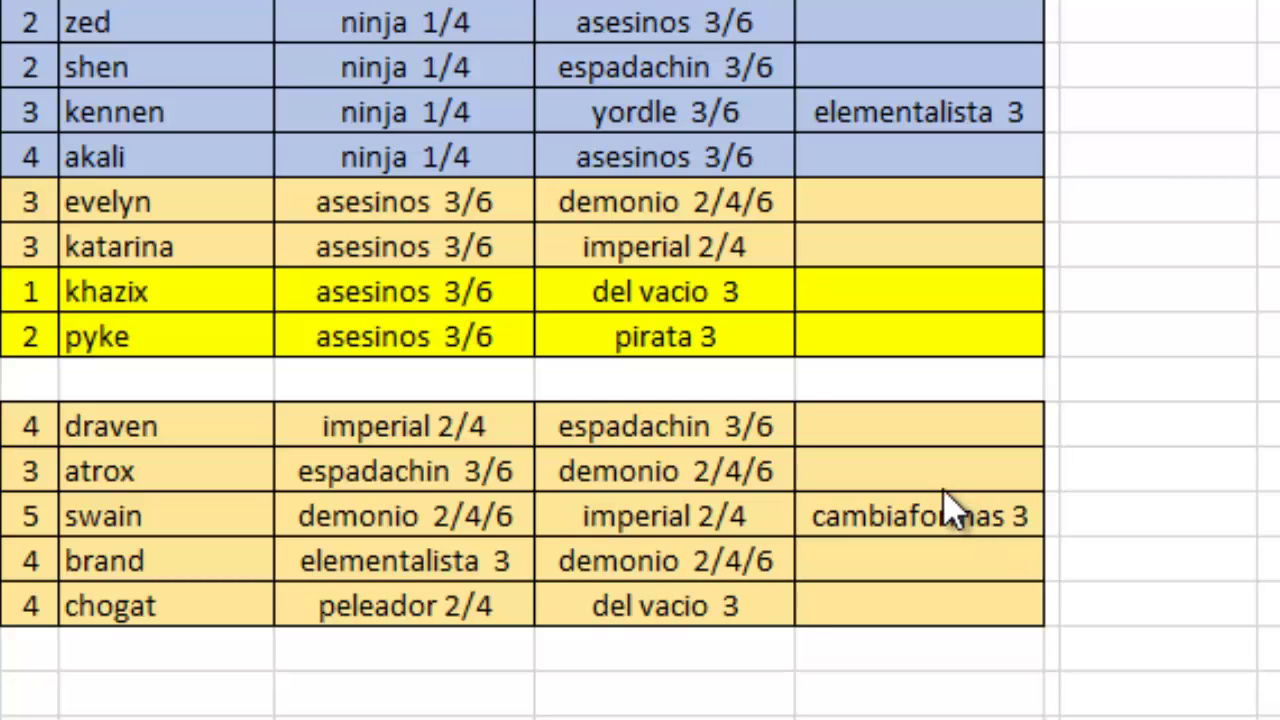
- Examine the four ninja champions, zed through akali, by highlighting their costs, names and traits in the spreadsheet
{"action": "key", "text": "shift+space"}
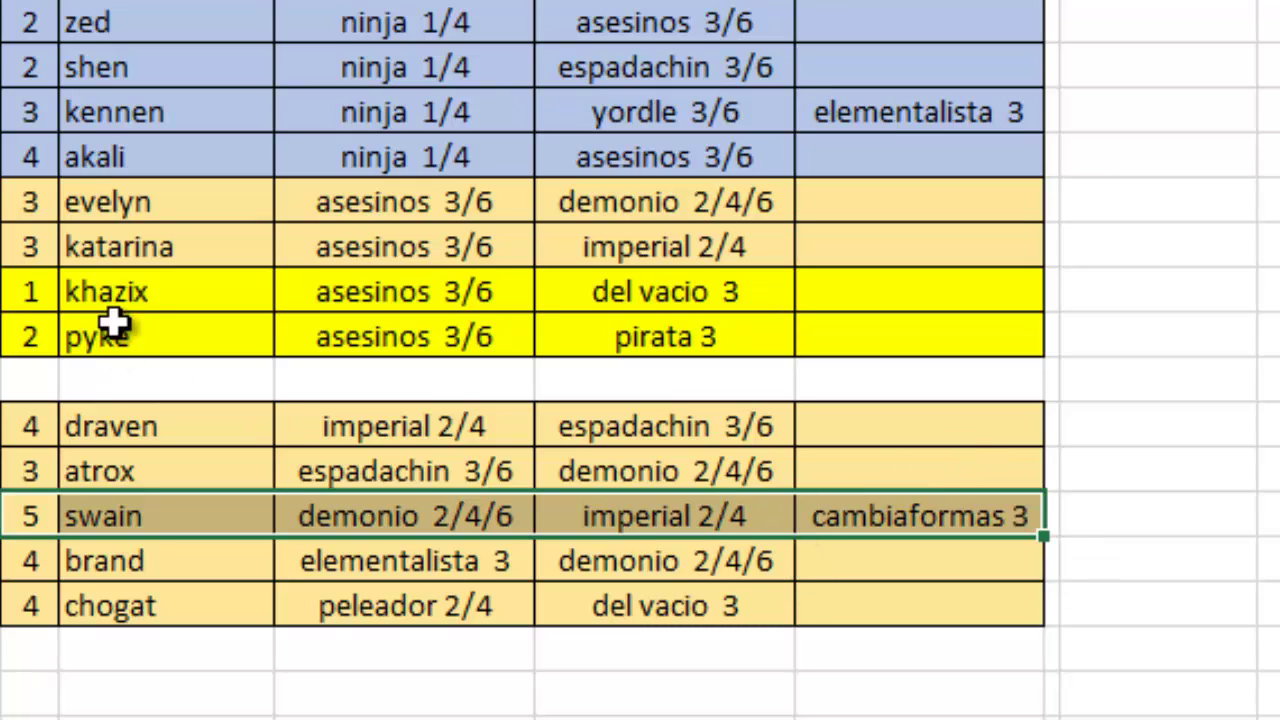
{"action": "left_click_drag", "start_coordinate": [23, 29], "coordinate": [674, 157]}
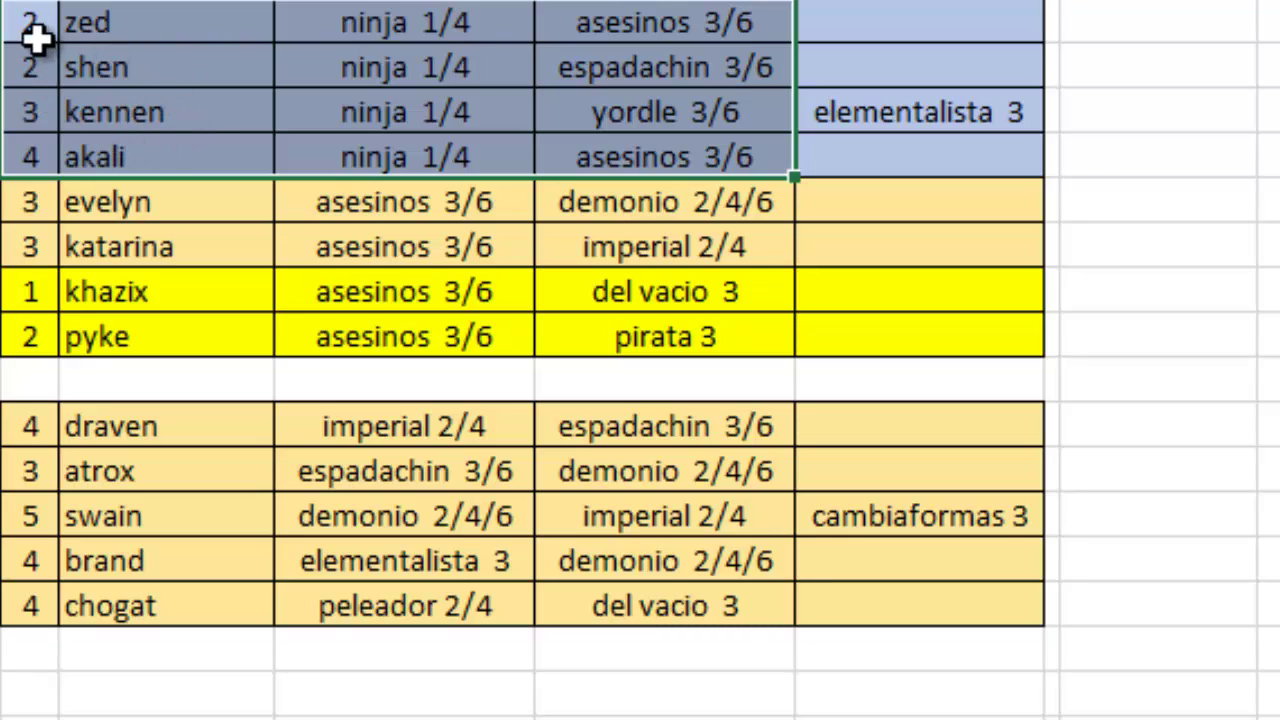
{"action": "left_click_drag", "start_coordinate": [25, 20], "coordinate": [218, 176]}
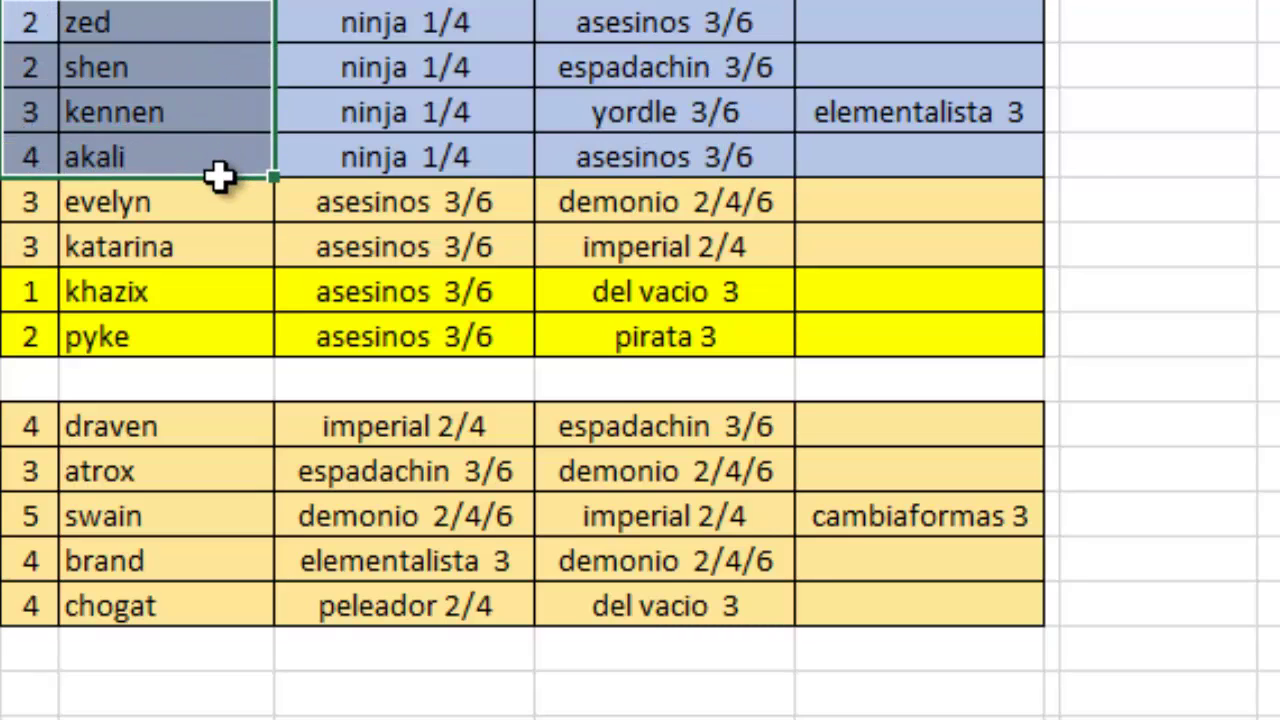
{"action": "left_click", "coordinate": [126, 24]}
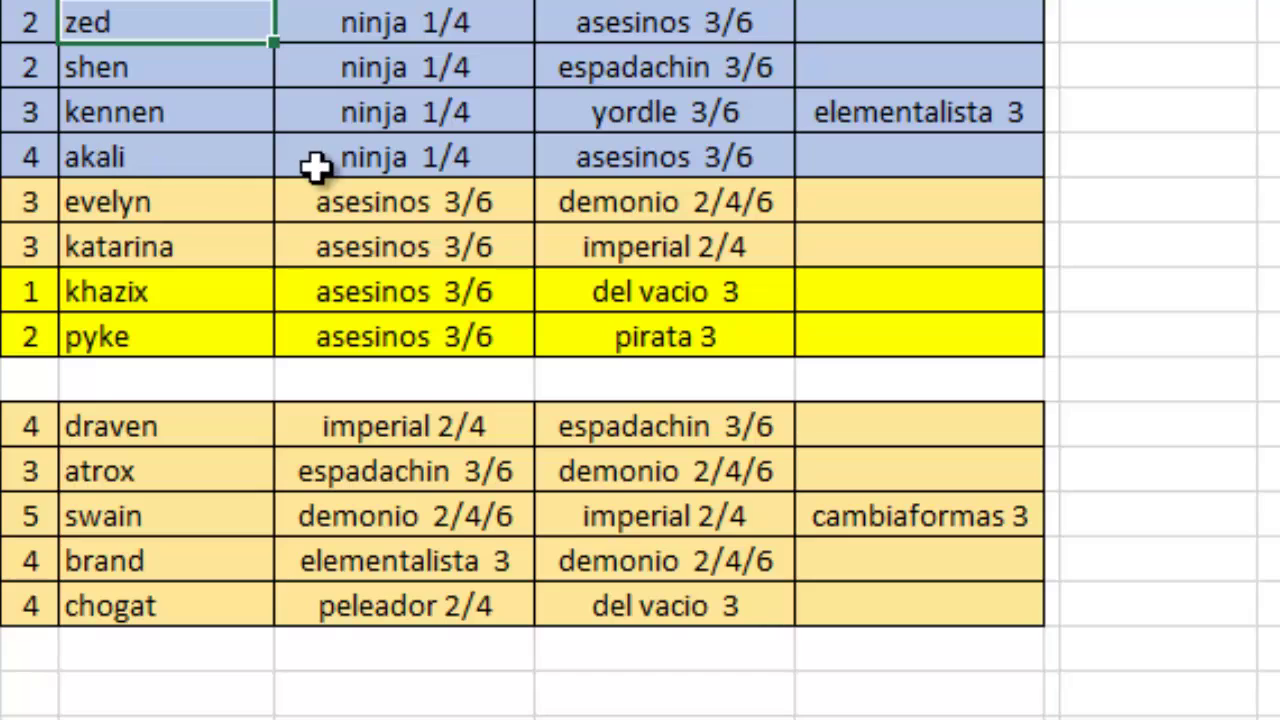
{"action": "left_click", "coordinate": [158, 66]}
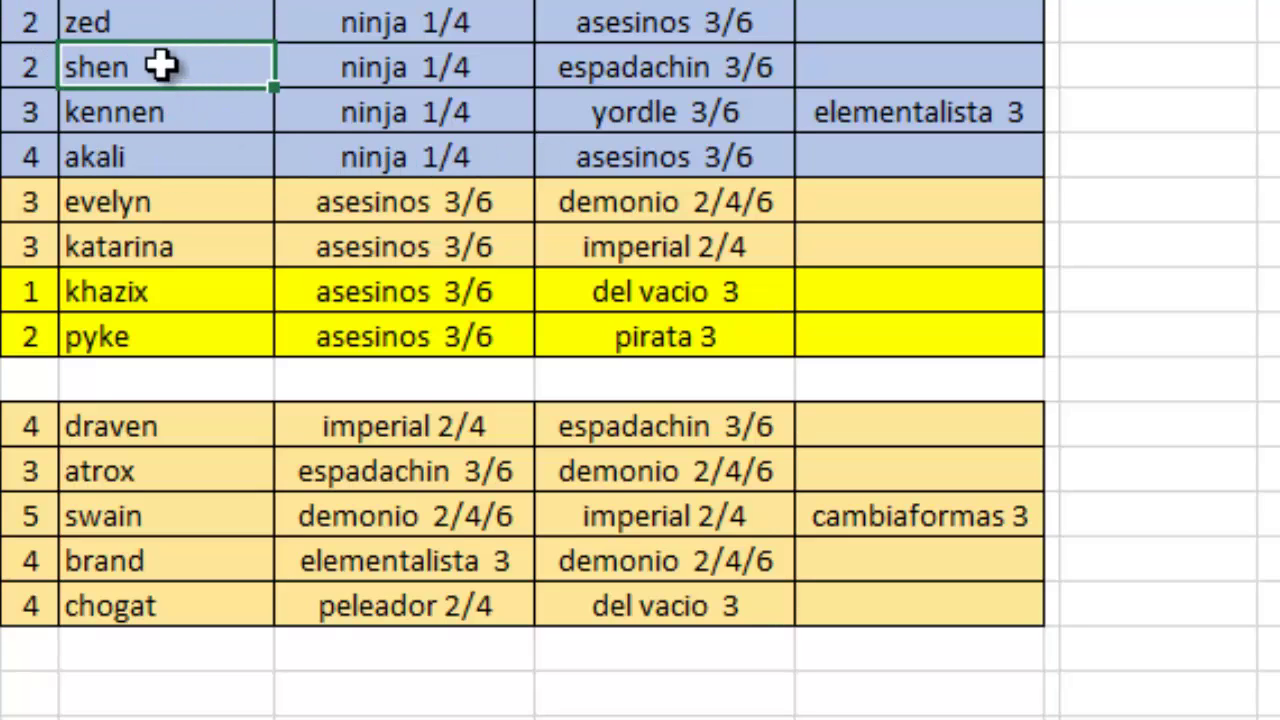
{"action": "left_click_drag", "start_coordinate": [160, 66], "coordinate": [228, 164]}
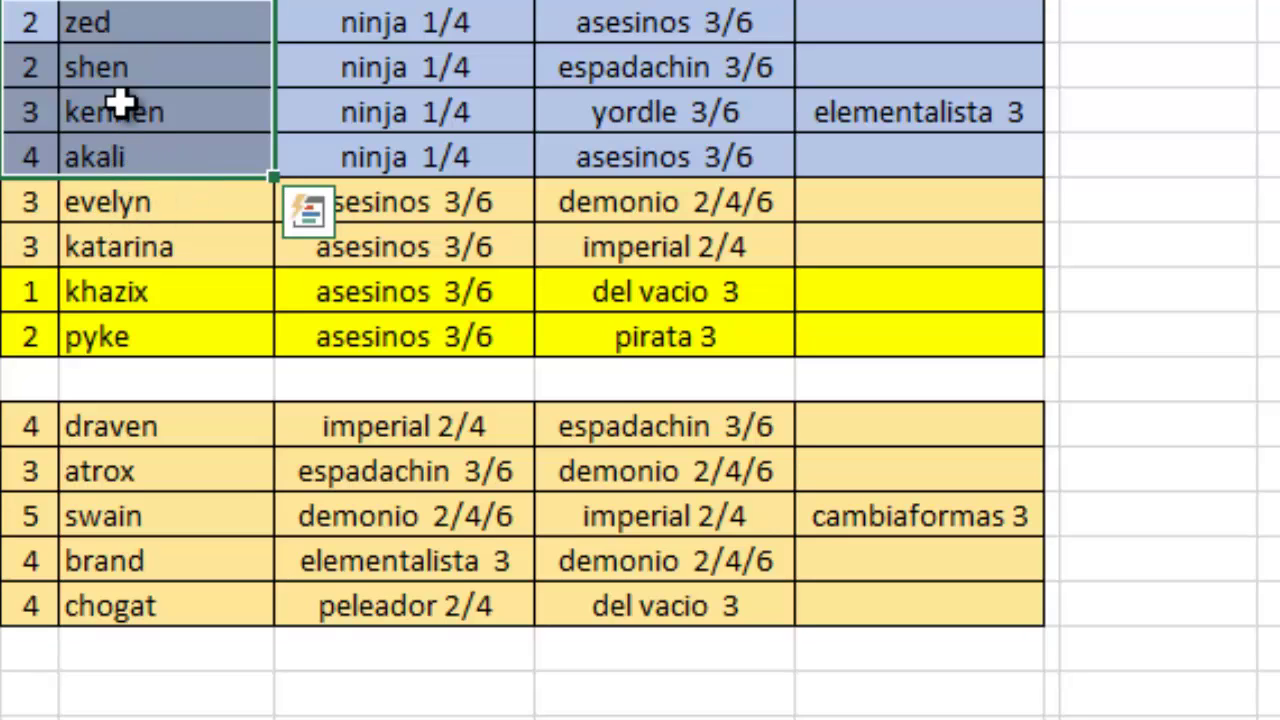
{"action": "left_click", "coordinate": [150, 158]}
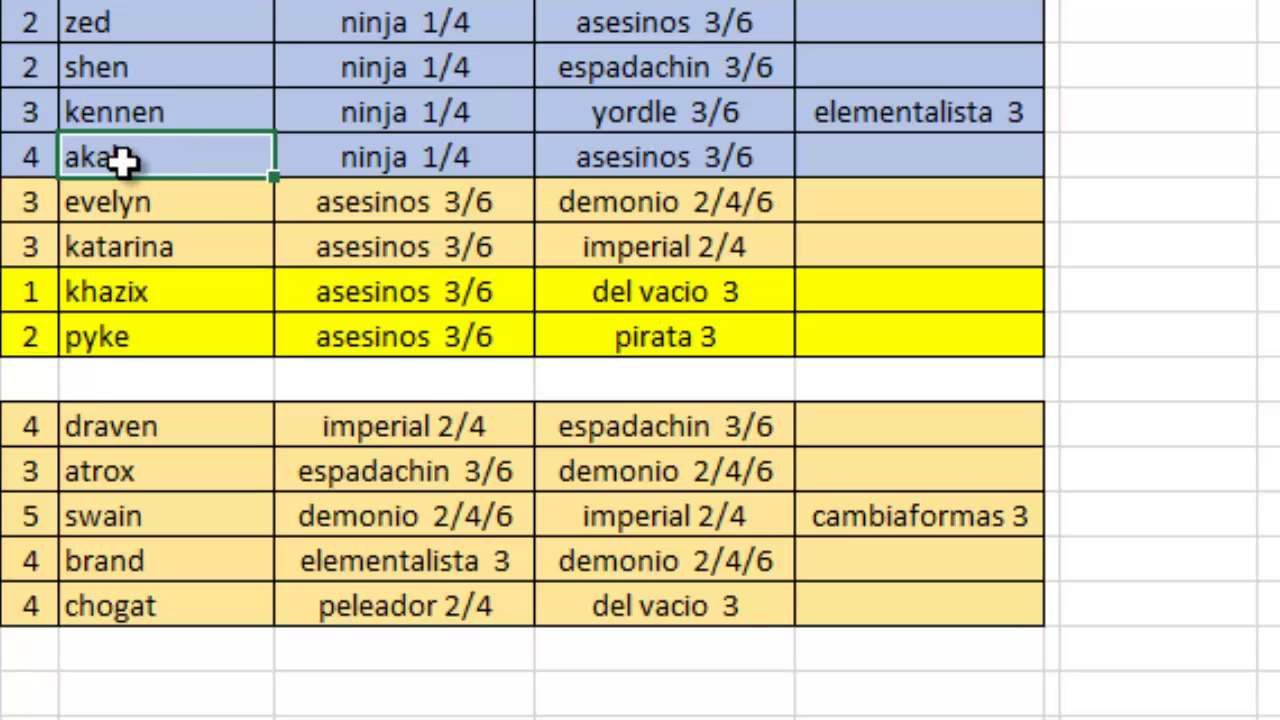
{"action": "double_click", "coordinate": [216, 162]}
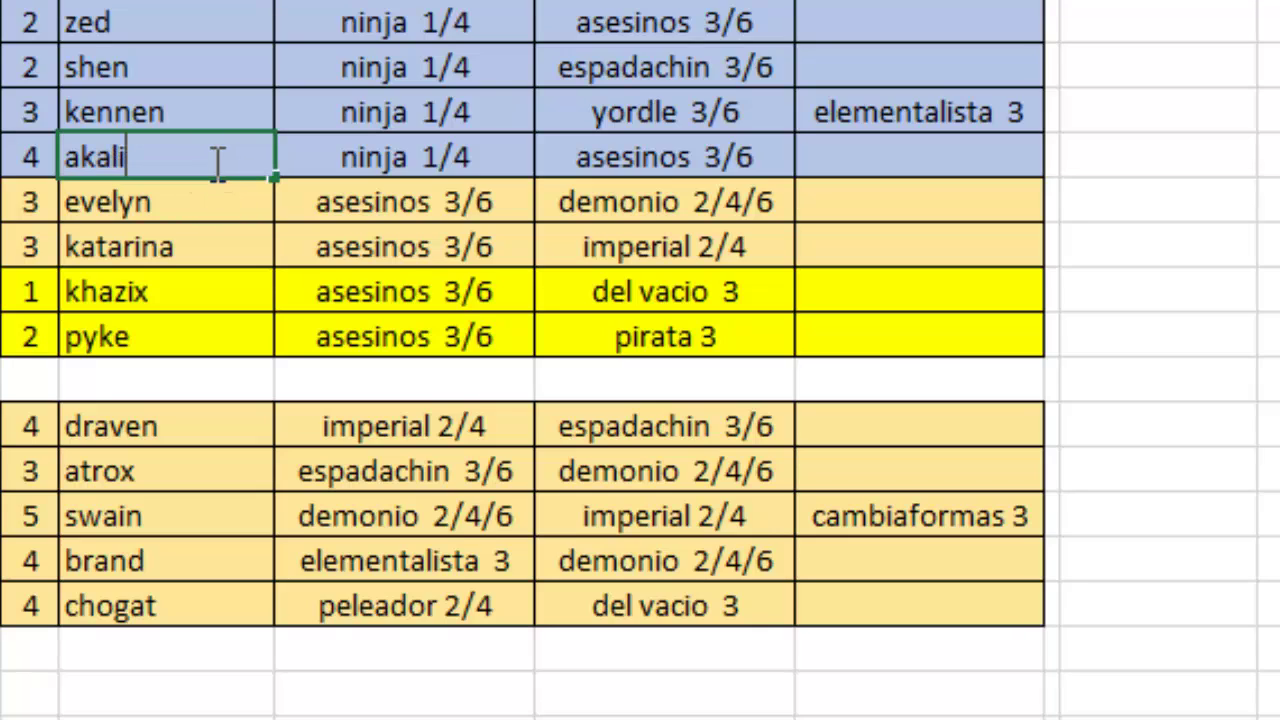
- Compare akali with the asesinos champions below it and examine the shen and kennen entries among the ninjas
{"action": "left_click", "coordinate": [166, 189]}
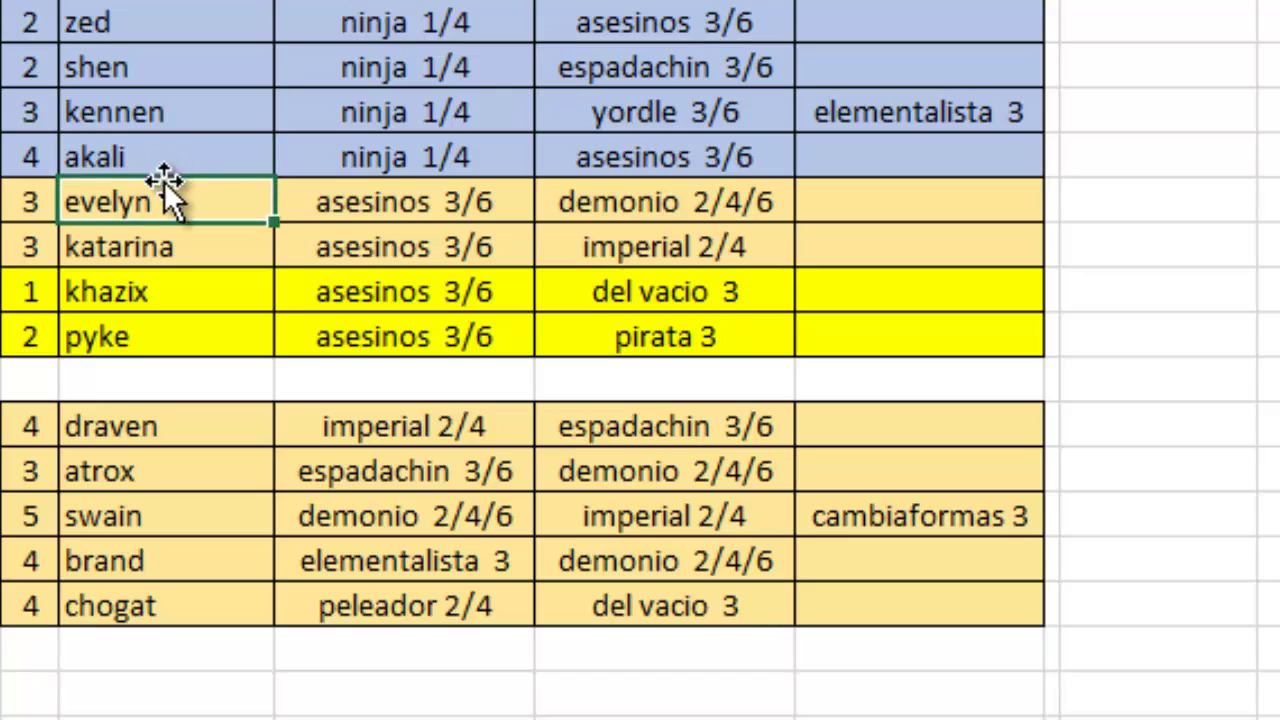
{"action": "left_click", "coordinate": [147, 275]}
{"action": "left_click", "coordinate": [155, 200]}
{"action": "left_click", "coordinate": [177, 160]}
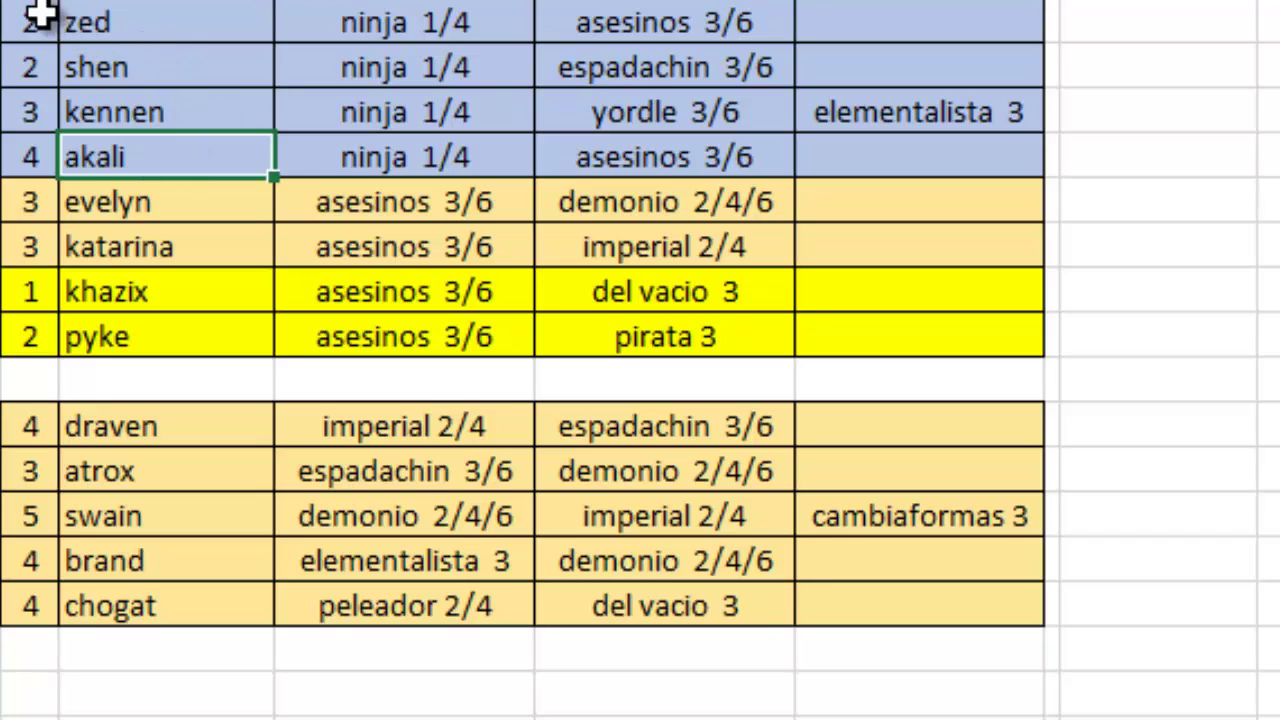
{"action": "left_click_drag", "start_coordinate": [40, 23], "coordinate": [212, 70]}
{"action": "left_click", "coordinate": [97, 63]}
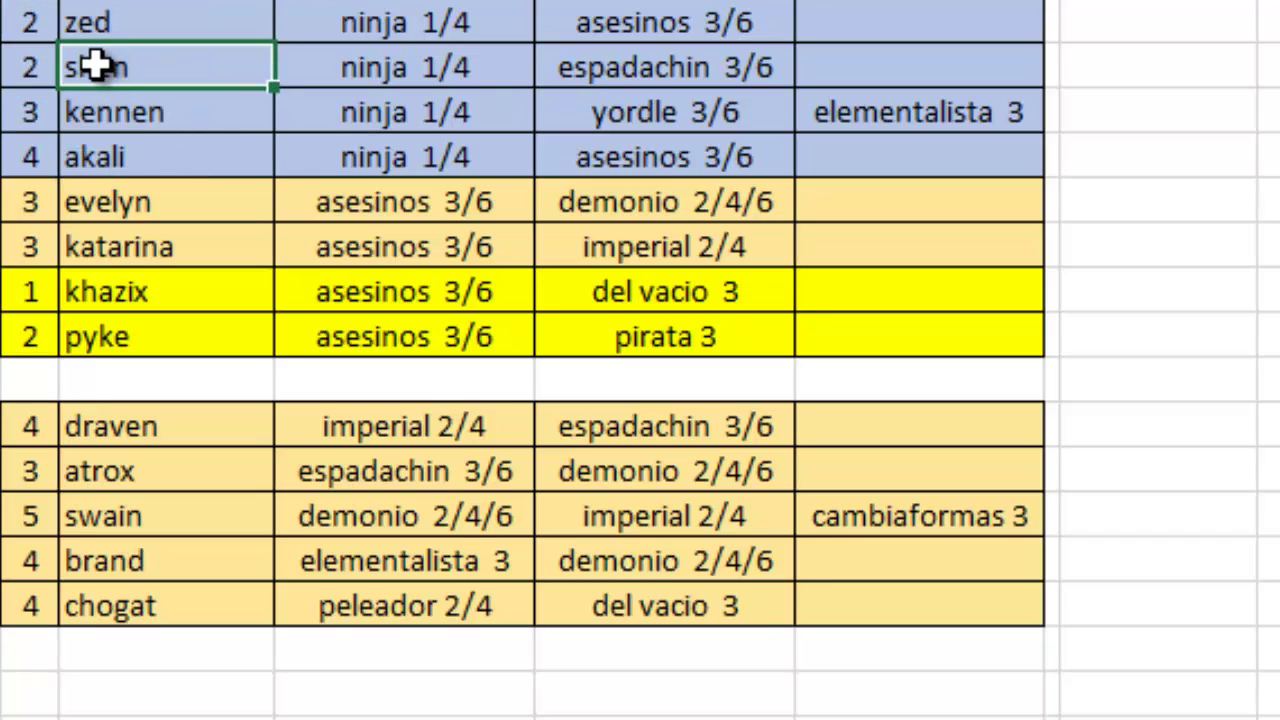
{"action": "left_click", "coordinate": [148, 117]}
{"action": "left_click_drag", "start_coordinate": [148, 117], "coordinate": [145, 72]}
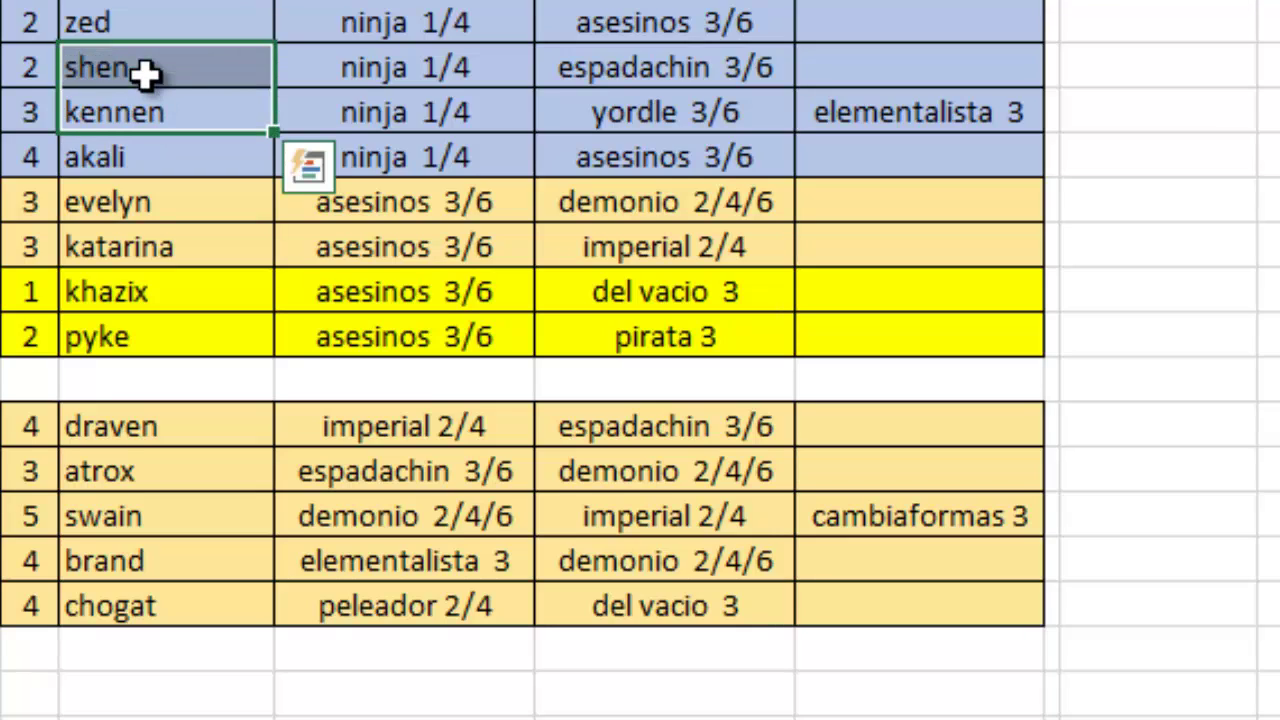
{"action": "left_click", "coordinate": [150, 79]}
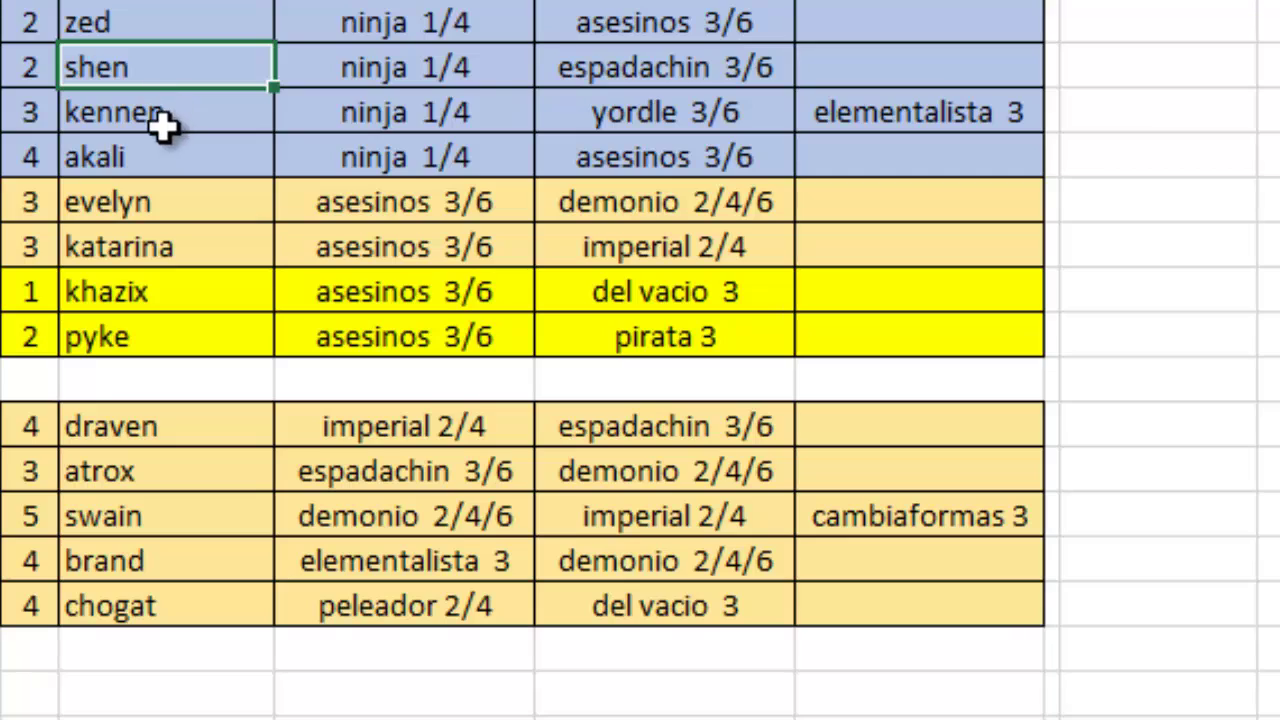
- Review the champion order by highlighting the ninja group, then the costs and names in pairs from zed and shen to khazix and pyke
{"action": "left_click", "coordinate": [38, 22]}
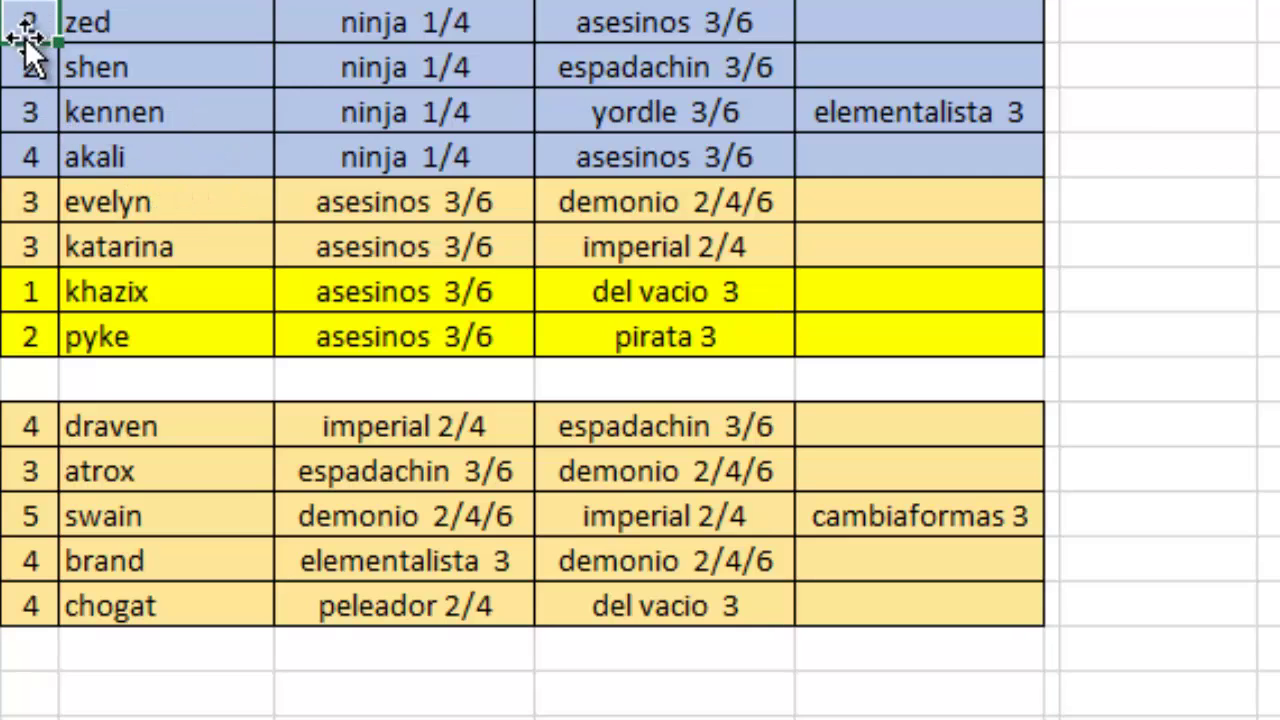
{"action": "left_click_drag", "start_coordinate": [29, 28], "coordinate": [200, 154]}
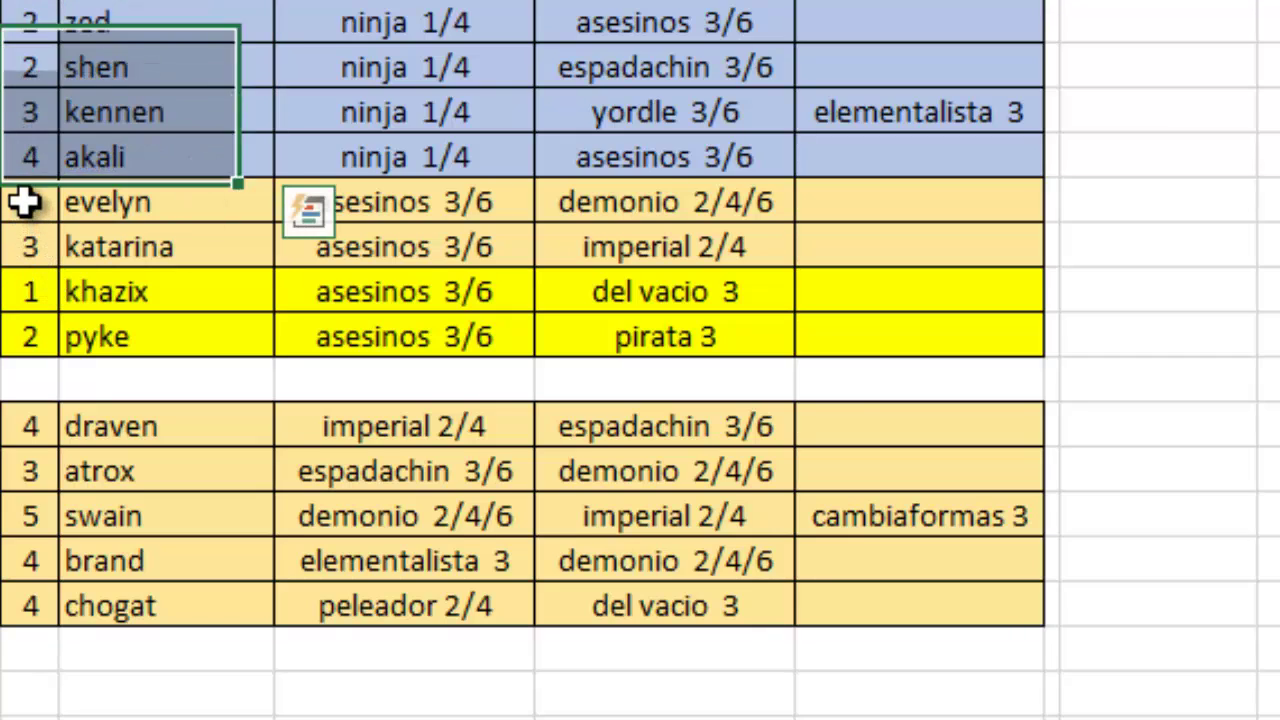
{"action": "left_click_drag", "start_coordinate": [24, 202], "coordinate": [42, 34]}
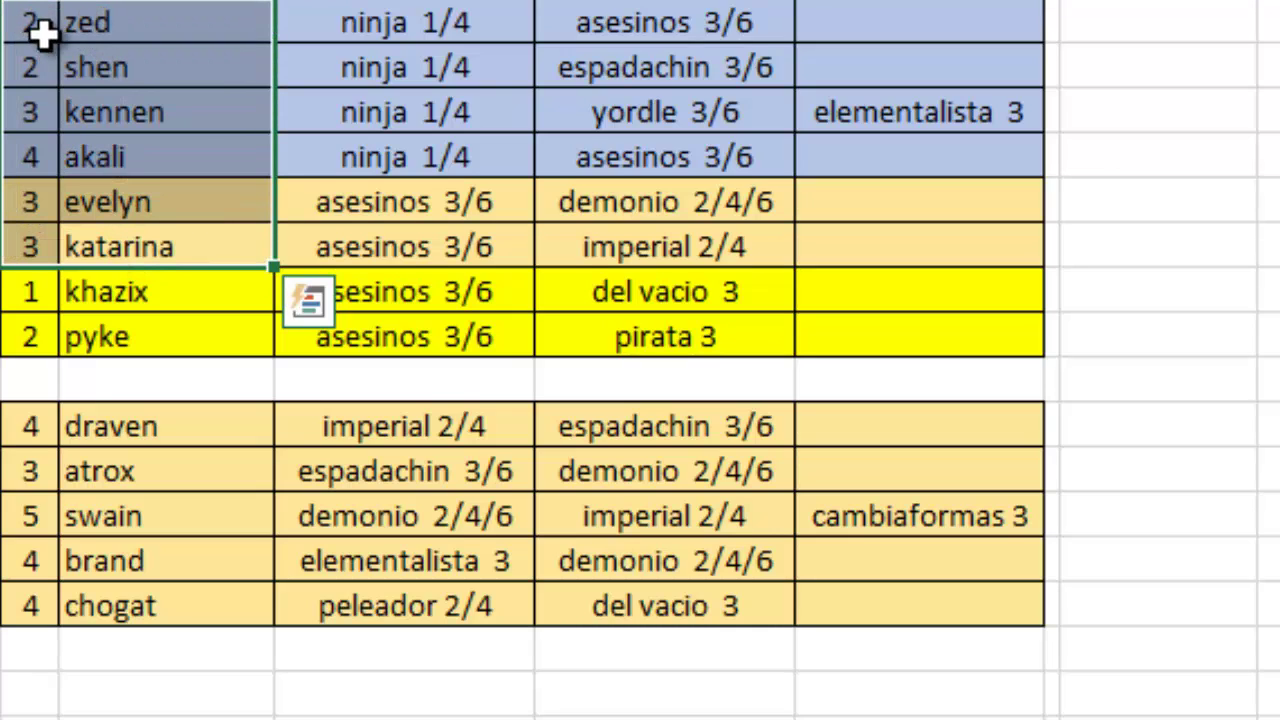
{"action": "left_click", "coordinate": [116, 126]}
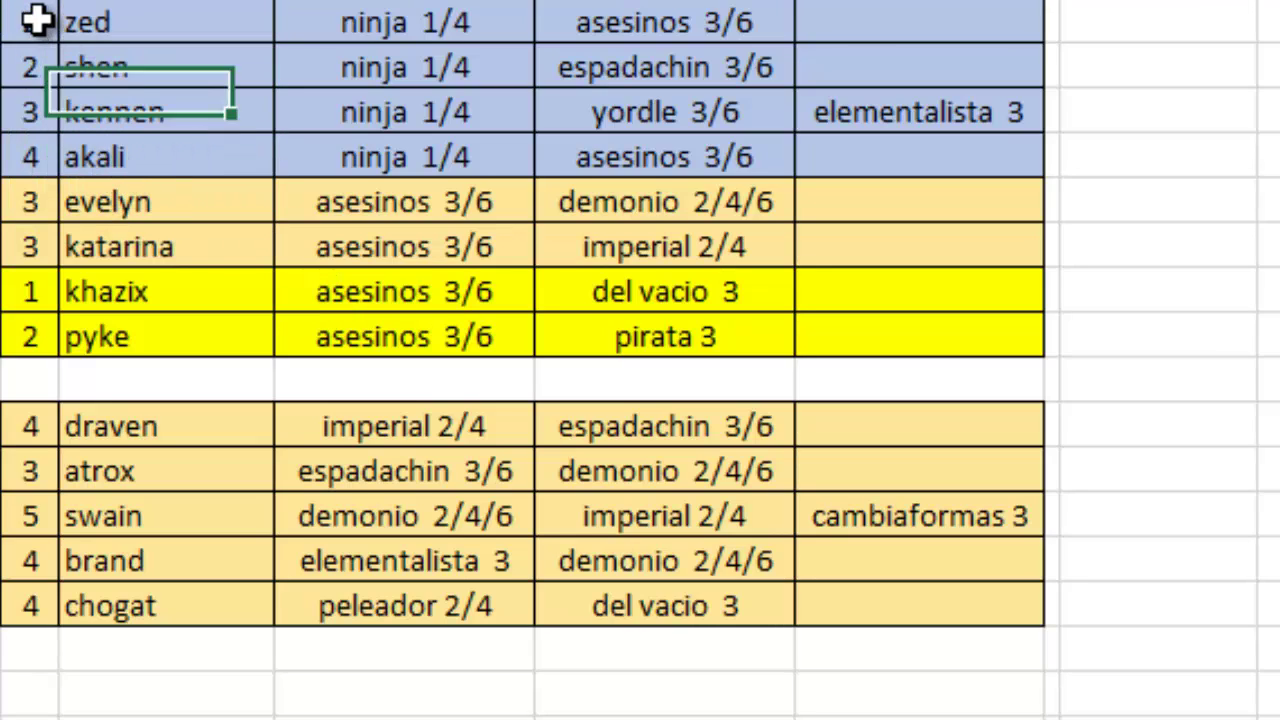
{"action": "left_click_drag", "start_coordinate": [40, 20], "coordinate": [186, 57]}
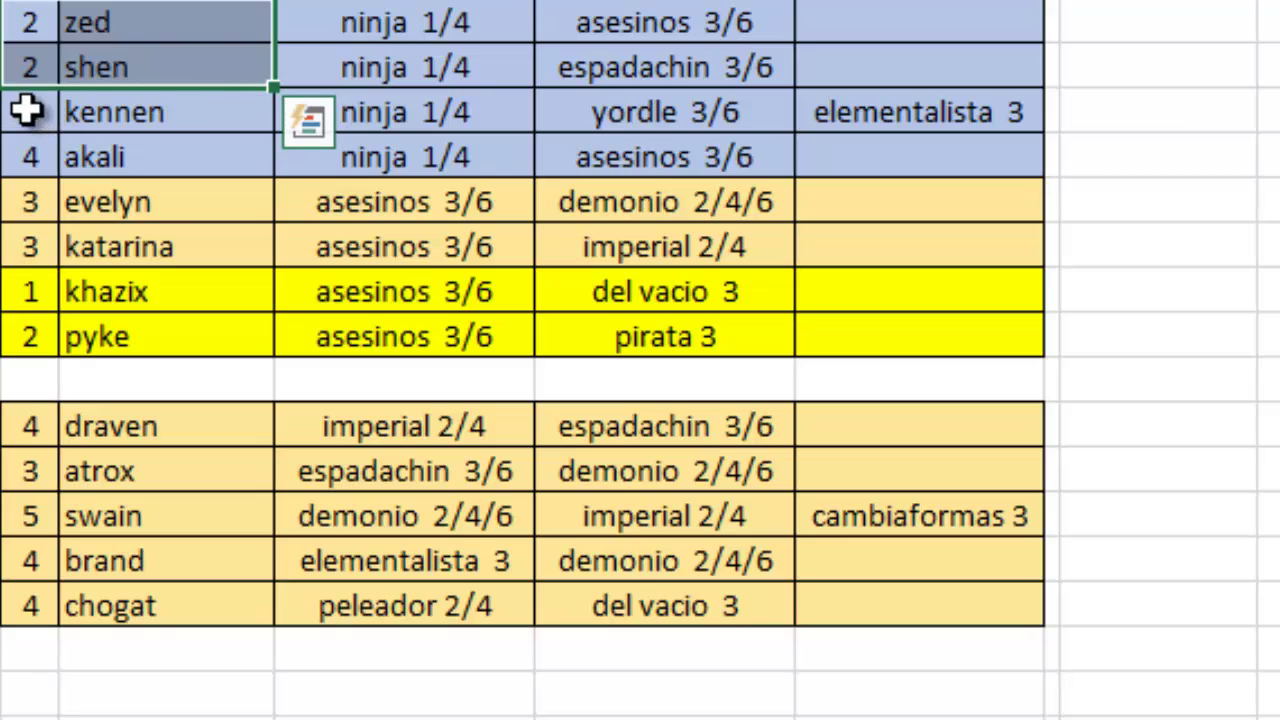
{"action": "left_click_drag", "start_coordinate": [26, 111], "coordinate": [160, 153]}
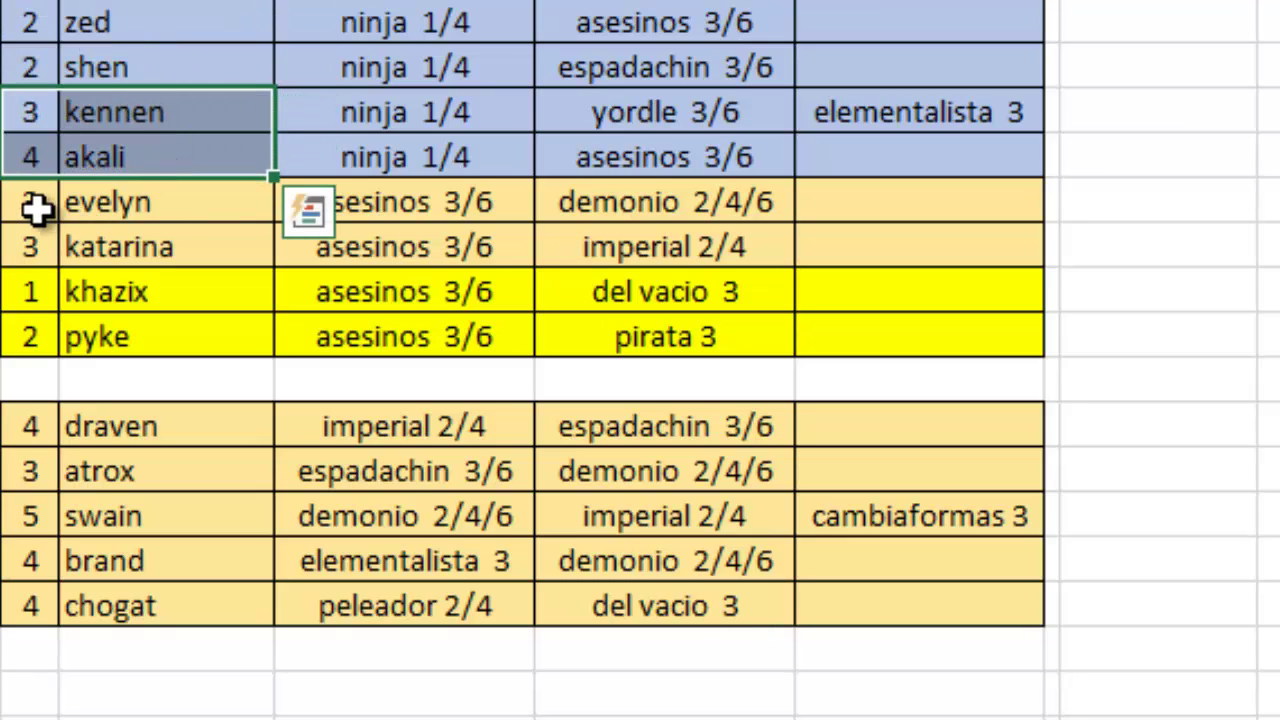
{"action": "left_click_drag", "start_coordinate": [34, 206], "coordinate": [176, 232]}
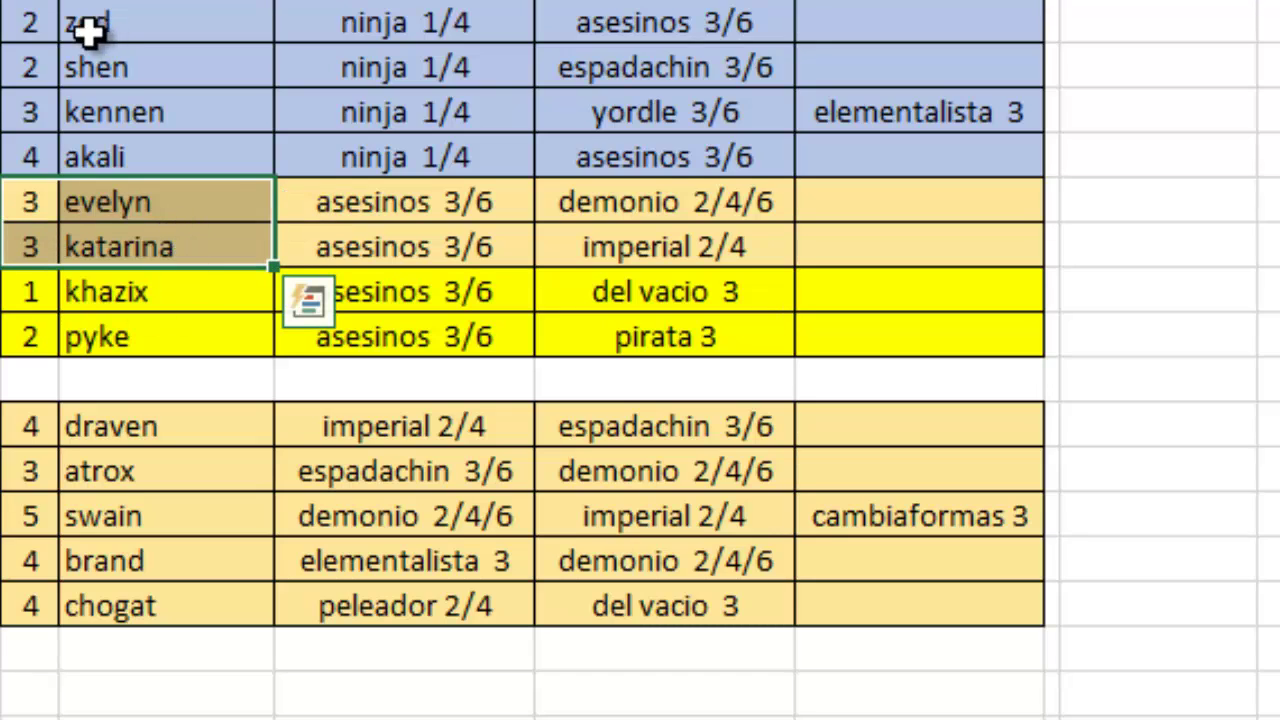
{"action": "left_click_drag", "start_coordinate": [63, 289], "coordinate": [183, 337]}
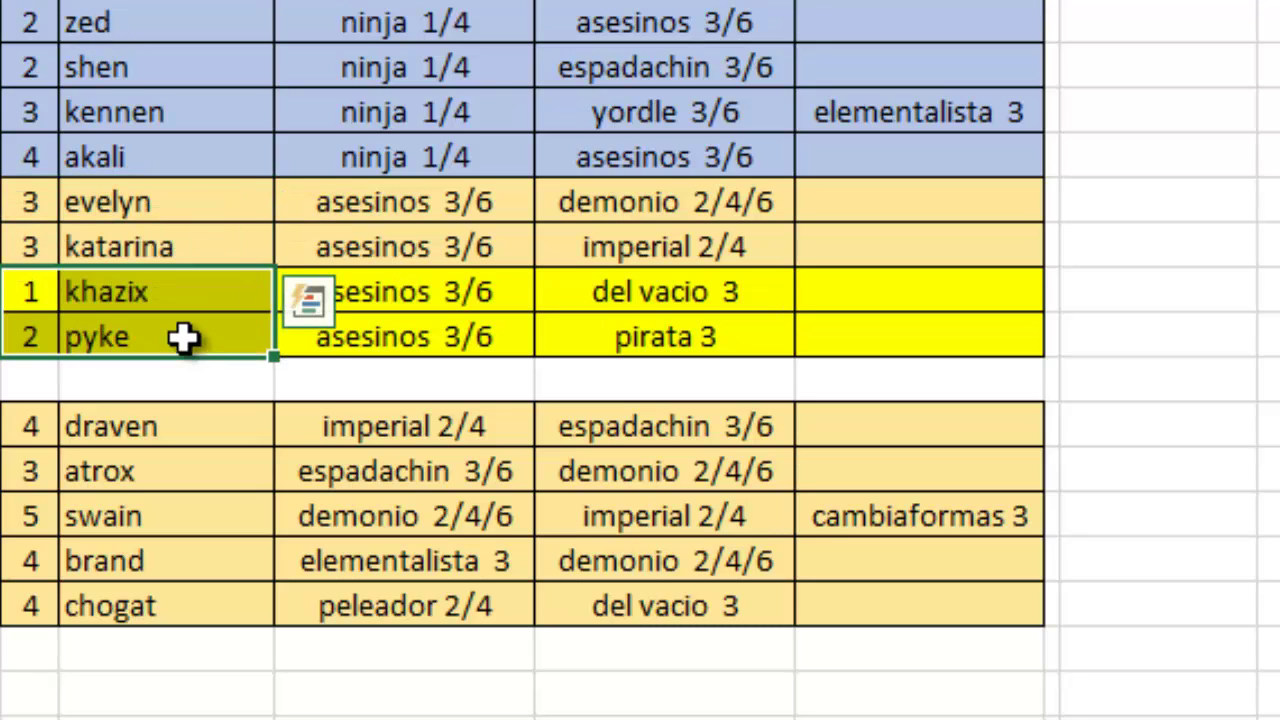
{"action": "left_click", "coordinate": [143, 320]}
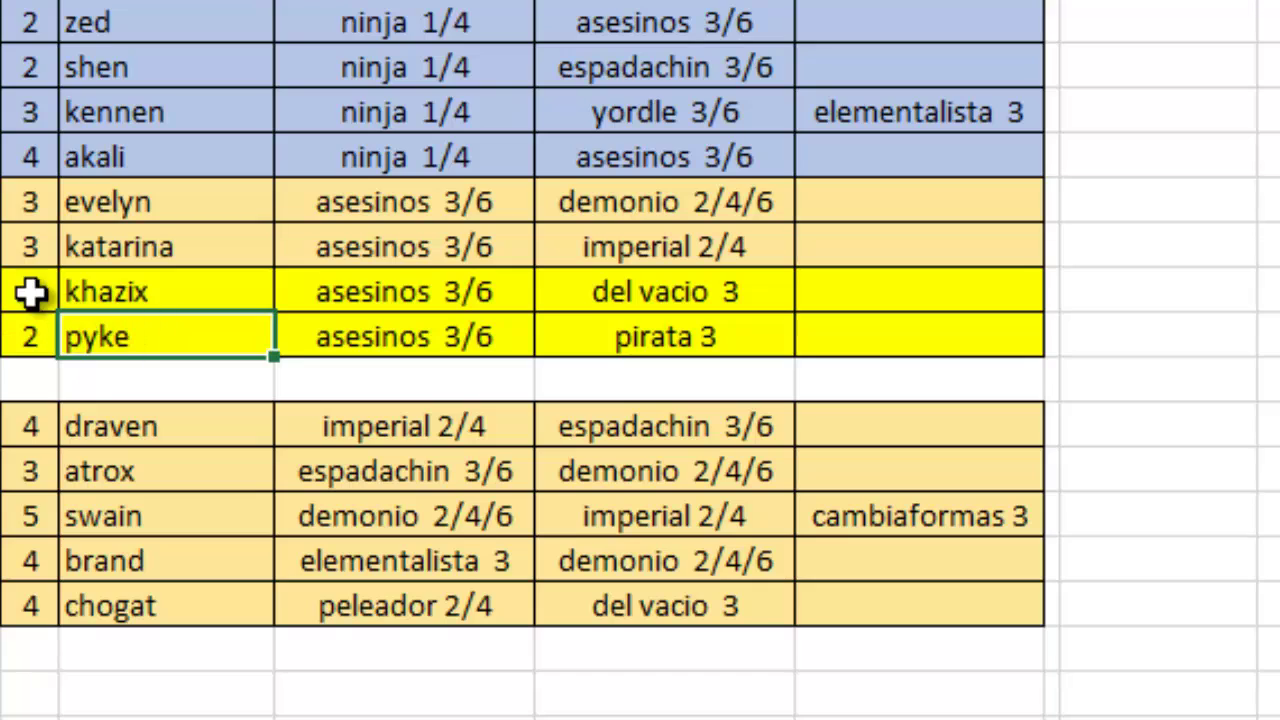
- Compare the yellow khazix and pyke rows with evelyn and katarina by alternately highlighting each pair's cost and name
{"action": "left_click_drag", "start_coordinate": [34, 289], "coordinate": [825, 318]}
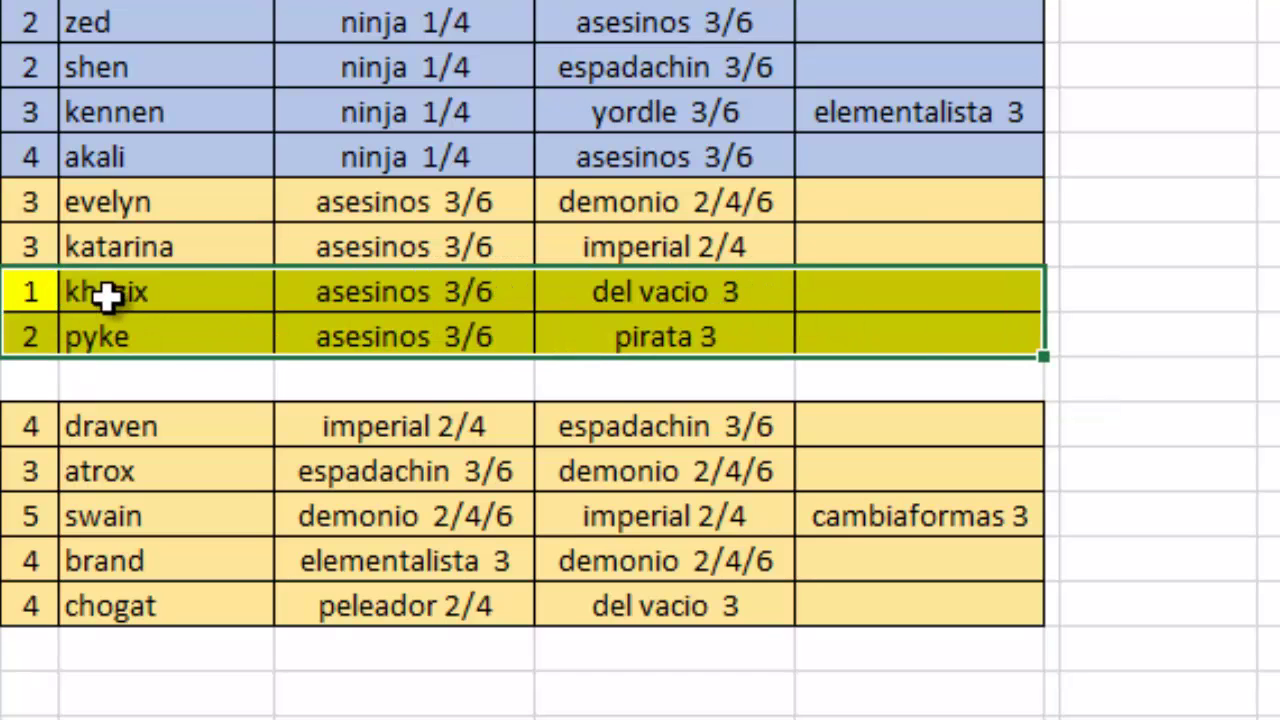
{"action": "left_click", "coordinate": [95, 242]}
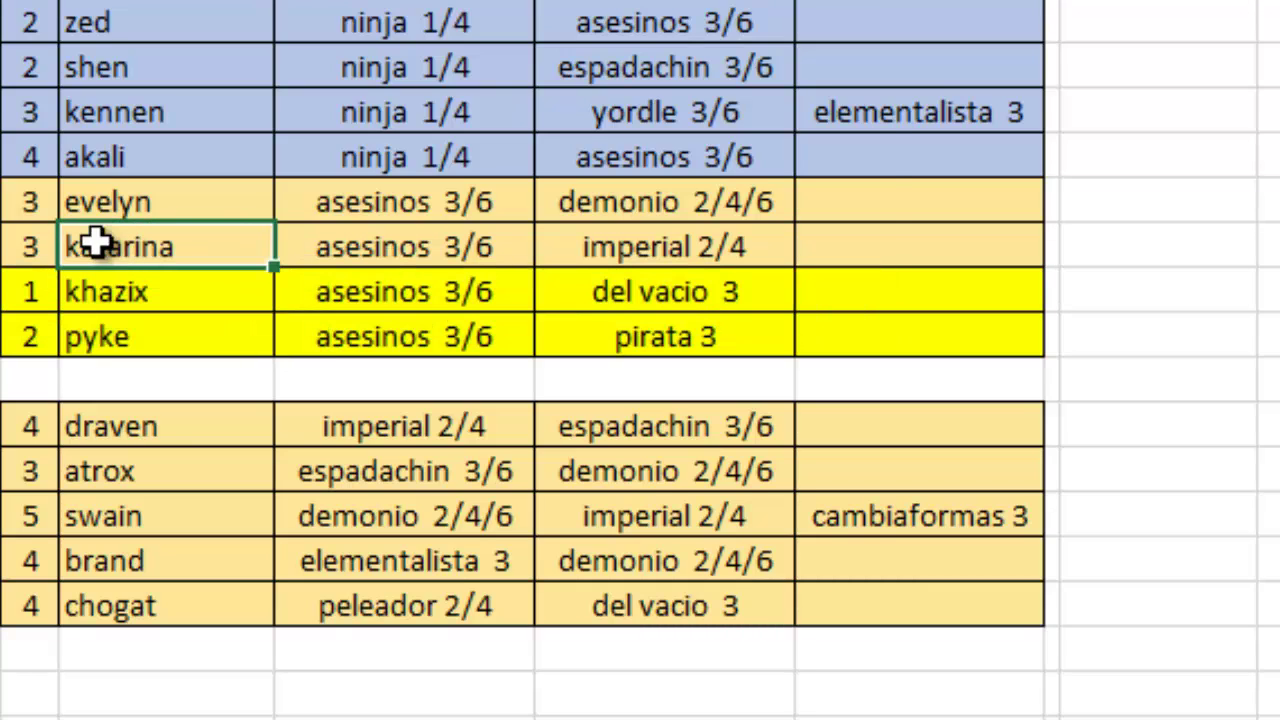
{"action": "left_click_drag", "start_coordinate": [35, 212], "coordinate": [200, 277]}
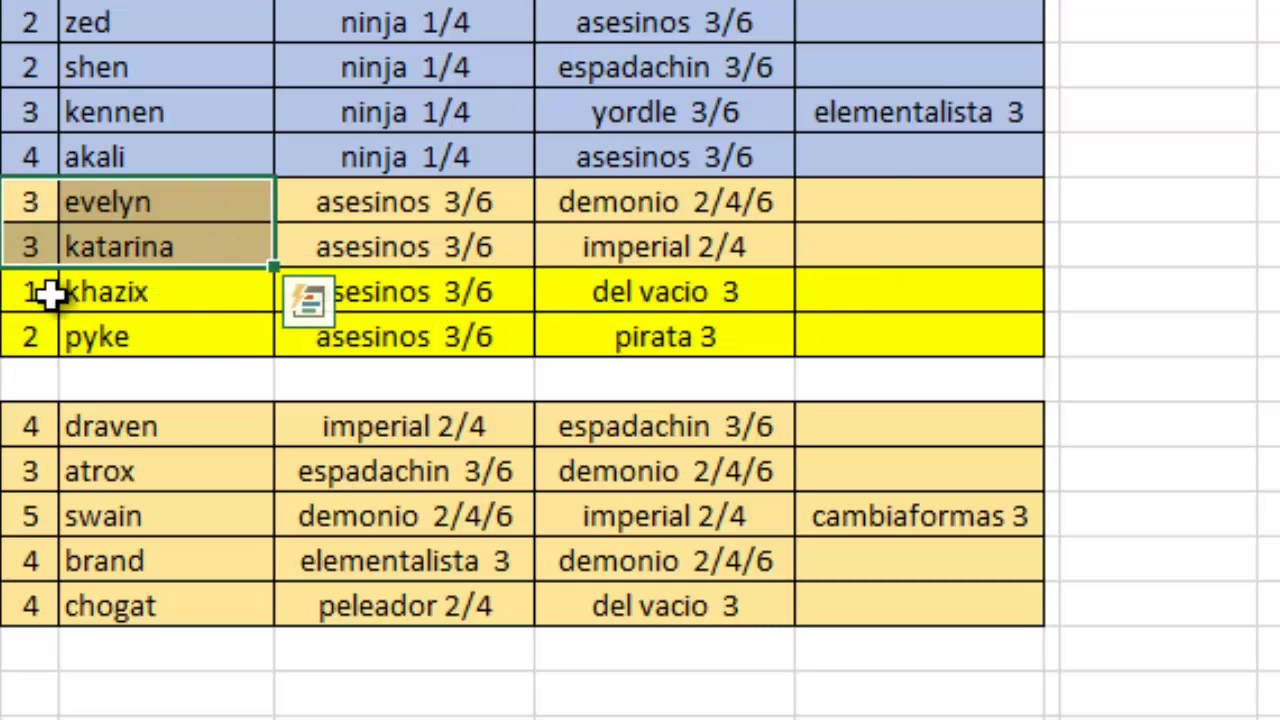
{"action": "left_click_drag", "start_coordinate": [51, 294], "coordinate": [222, 323]}
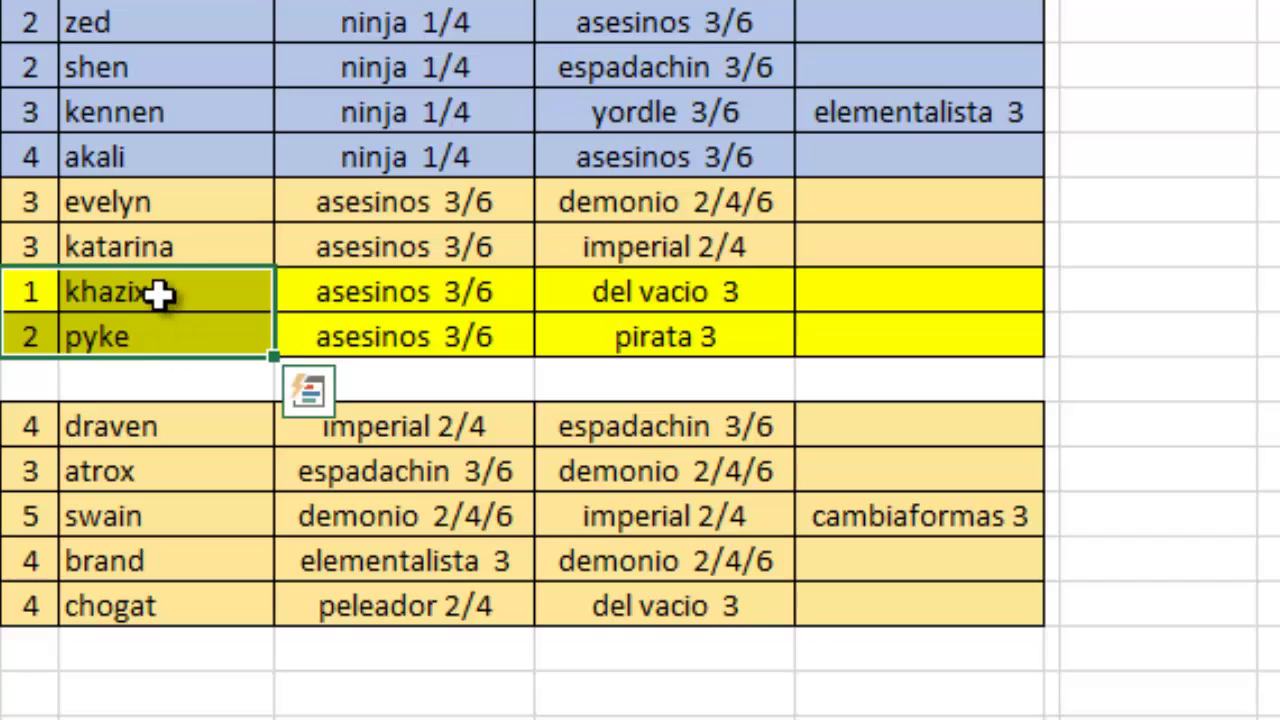
{"action": "left_click_drag", "start_coordinate": [34, 206], "coordinate": [90, 215]}
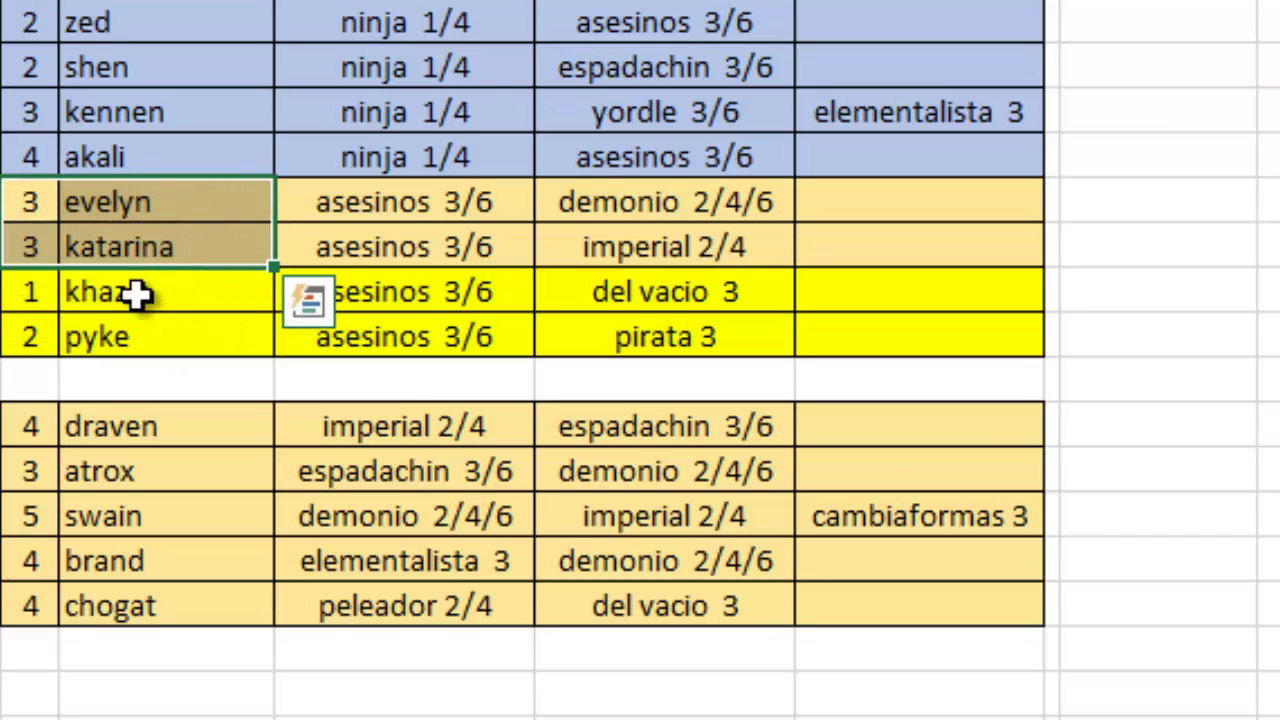
{"action": "left_click_drag", "start_coordinate": [24, 292], "coordinate": [192, 293]}
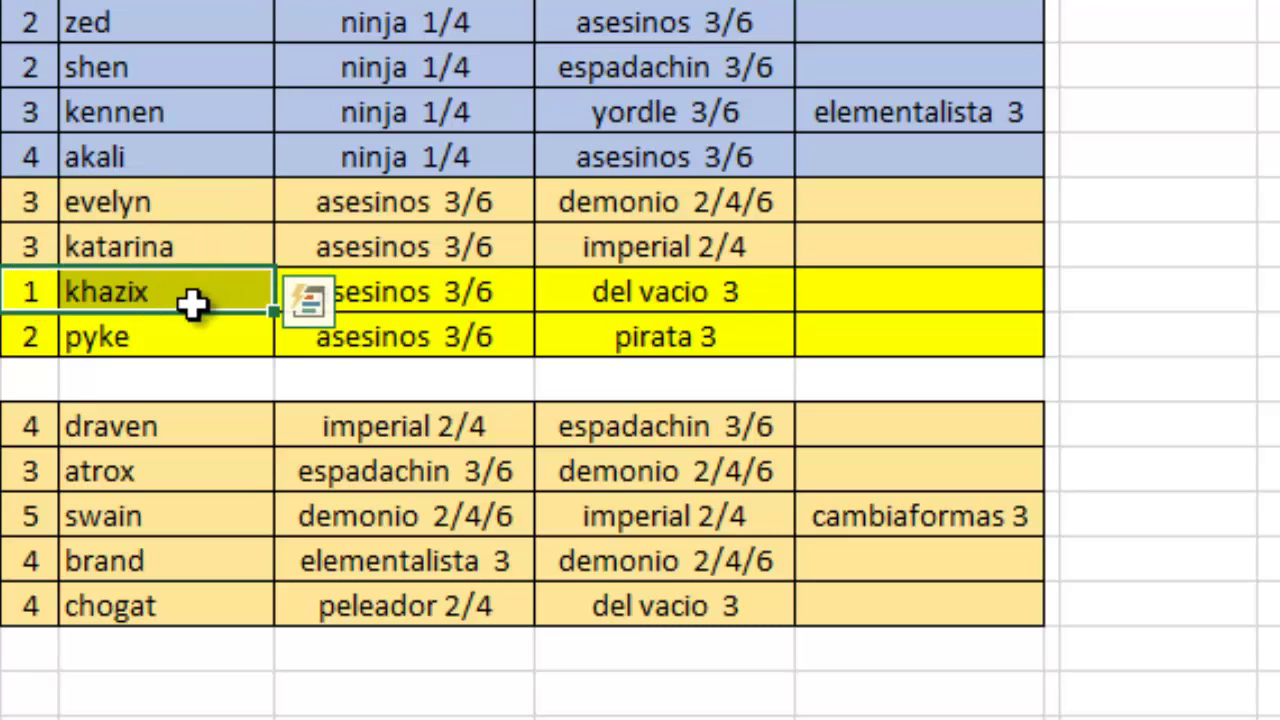
{"action": "left_click", "coordinate": [180, 329], "text": "shift"}
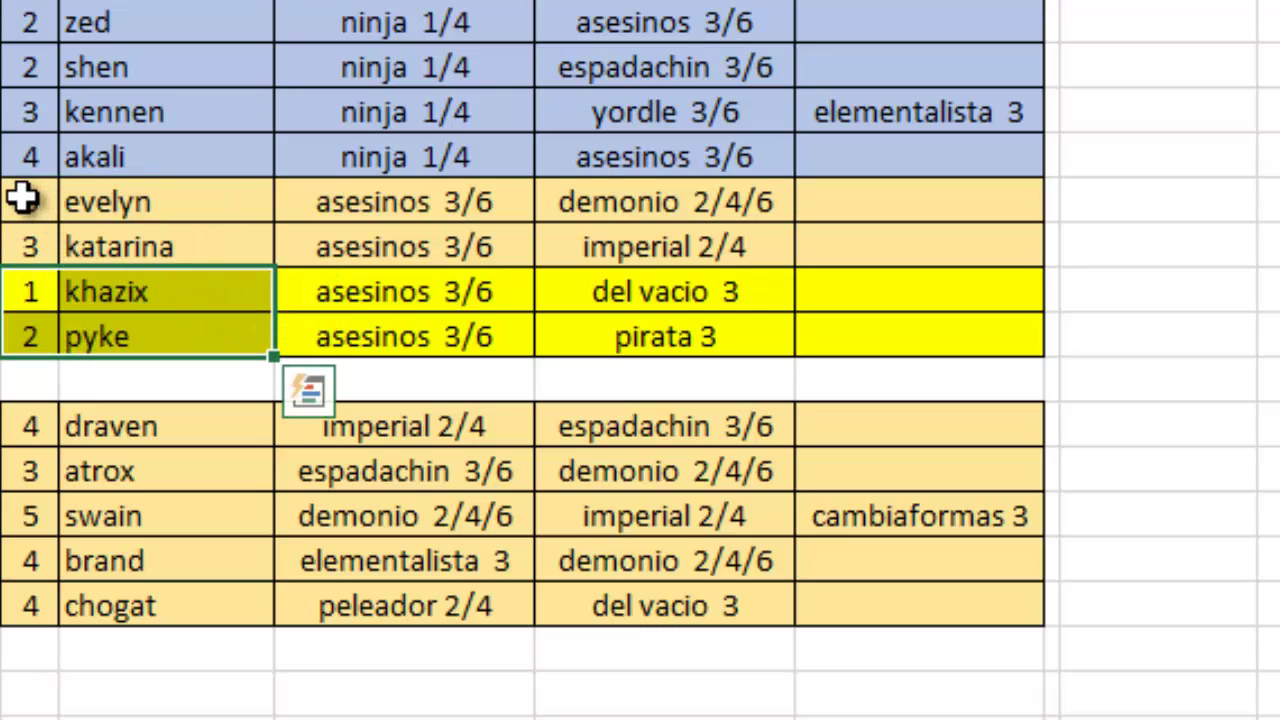
{"action": "left_click_drag", "start_coordinate": [24, 200], "coordinate": [177, 237]}
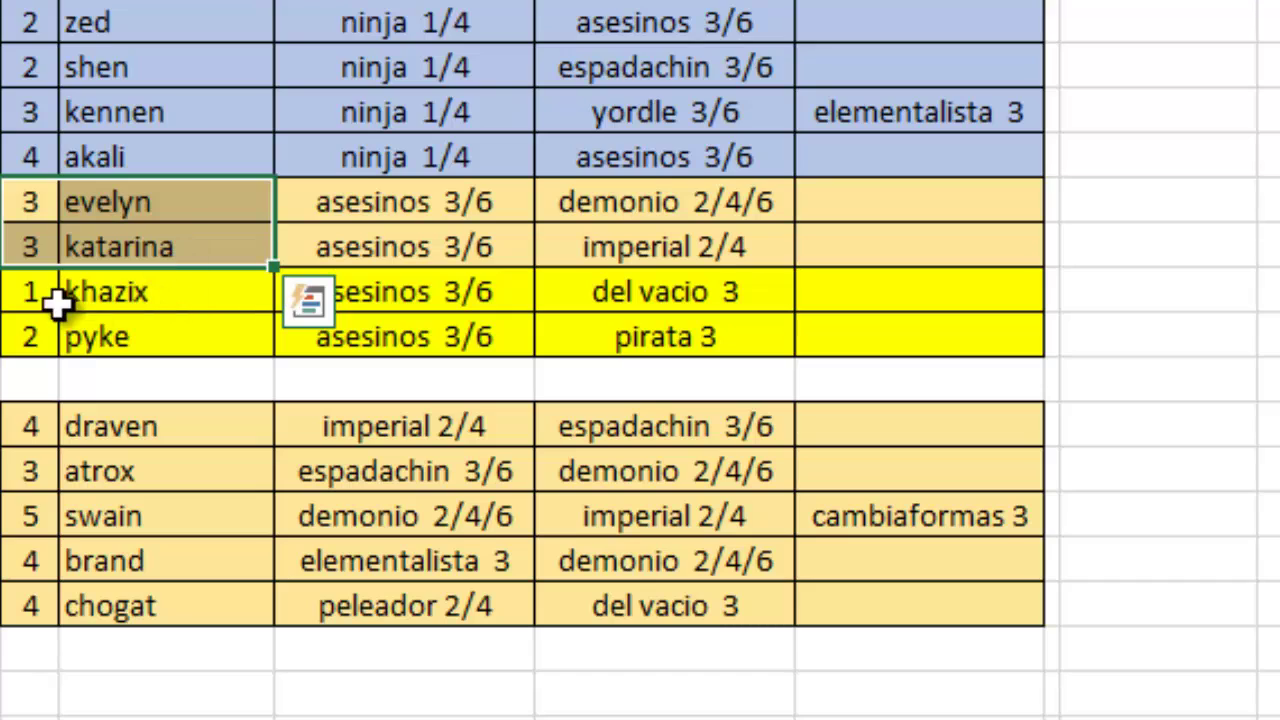
{"action": "left_click_drag", "start_coordinate": [57, 300], "coordinate": [177, 323]}
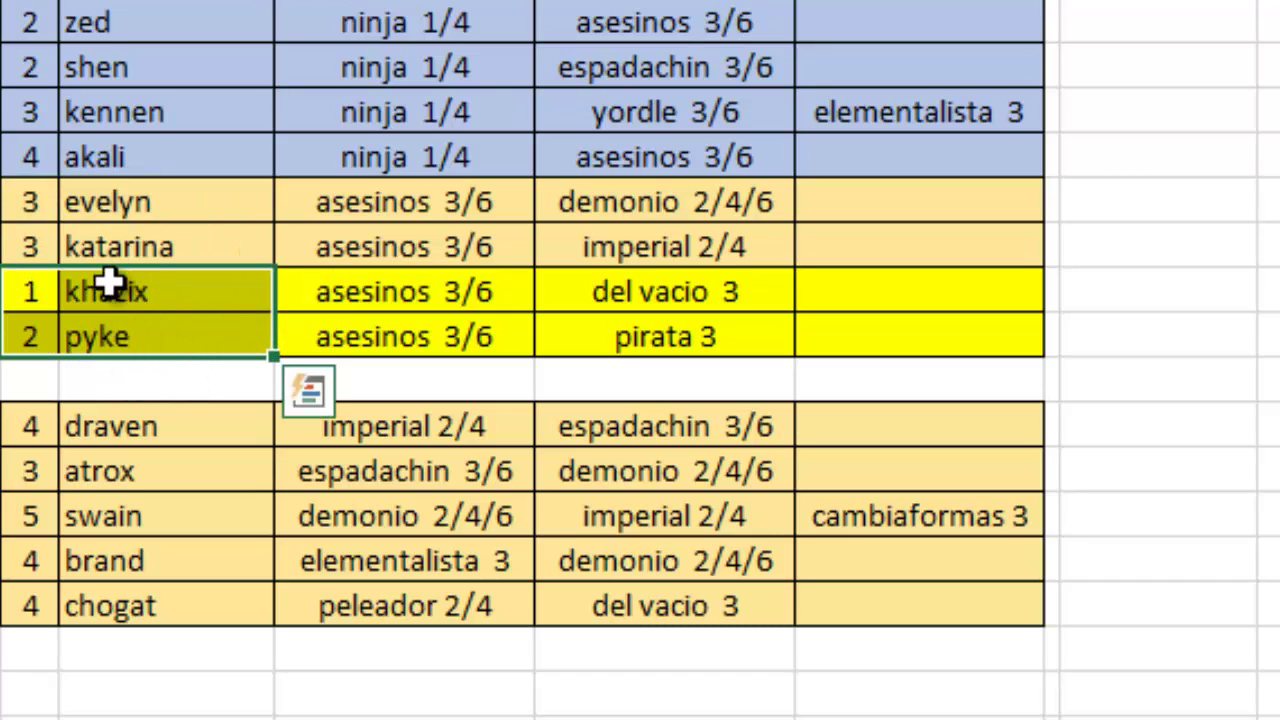
- Review the upper block of eight champions from zed to pyke, highlighting their costs and names and the range from shen to evelyn
{"action": "left_click_drag", "start_coordinate": [20, 160], "coordinate": [823, 206]}
{"action": "left_click", "coordinate": [30, 247]}
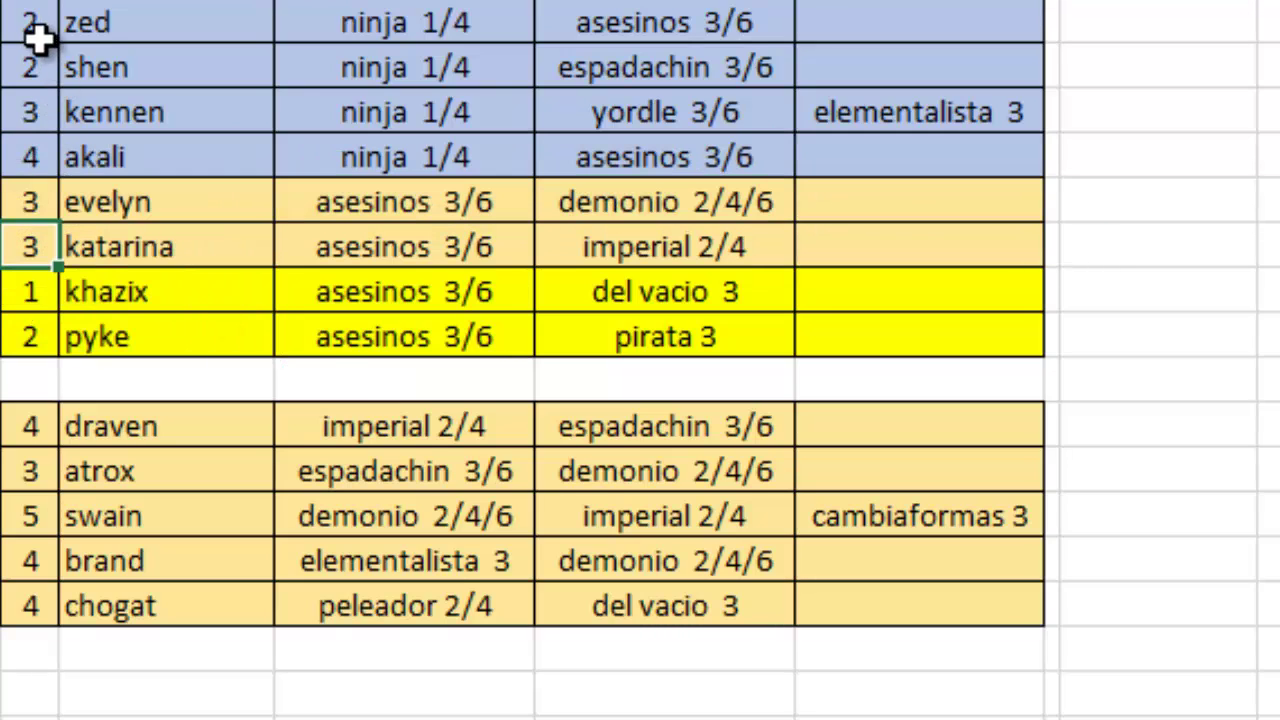
{"action": "left_click_drag", "start_coordinate": [38, 38], "coordinate": [200, 320]}
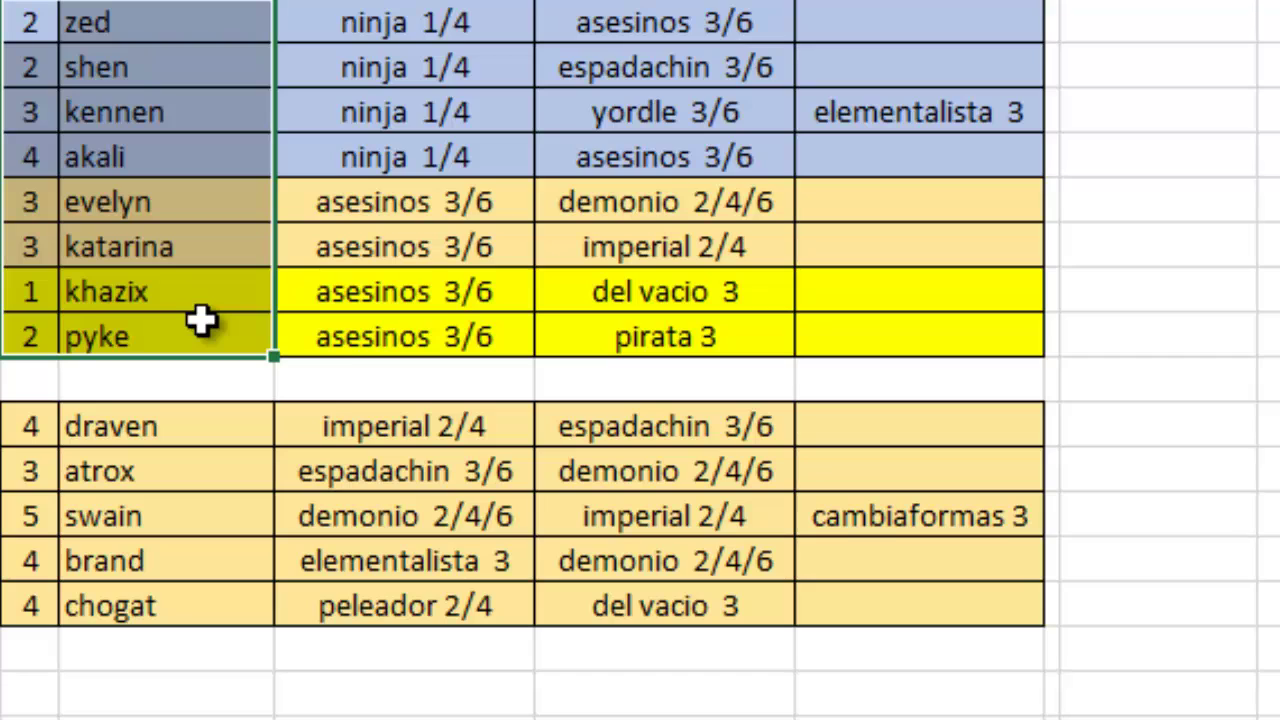
{"action": "left_click_drag", "start_coordinate": [103, 72], "coordinate": [122, 207]}
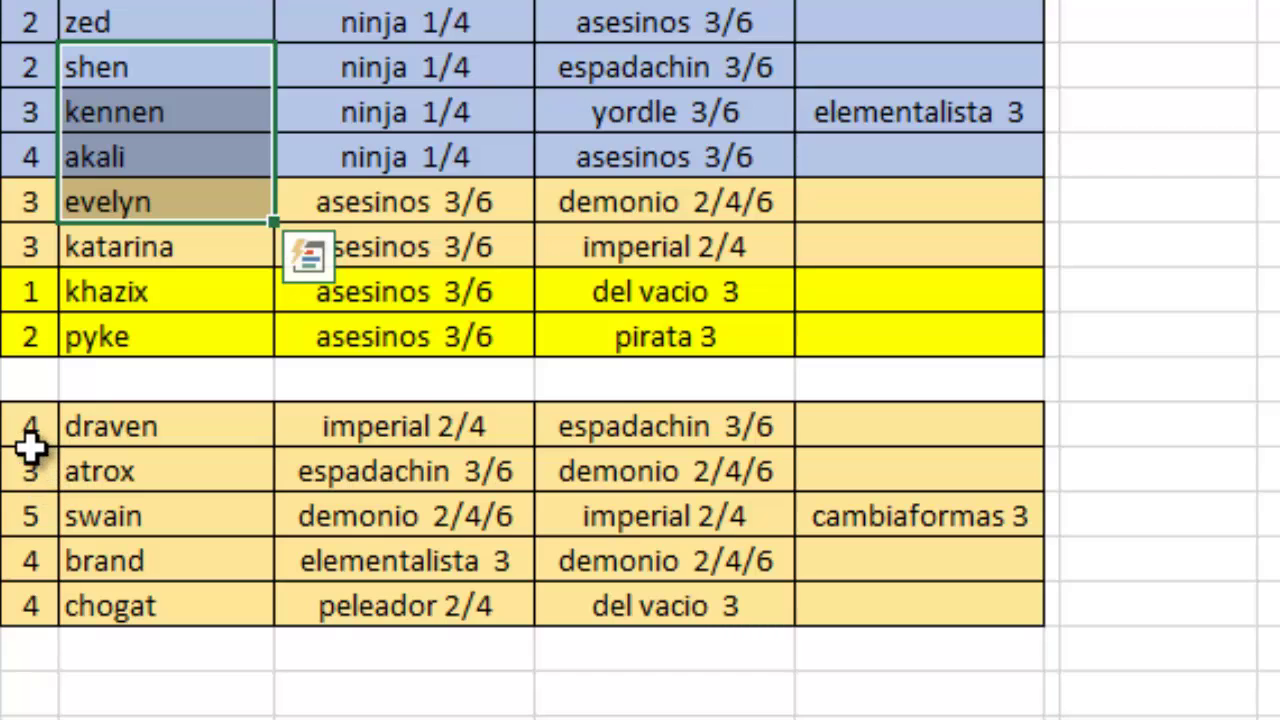
- Insert an empty row above draven and move the swain row into it, at the top of the lower block
{"action": "left_click_drag", "start_coordinate": [23, 426], "coordinate": [1000, 428]}
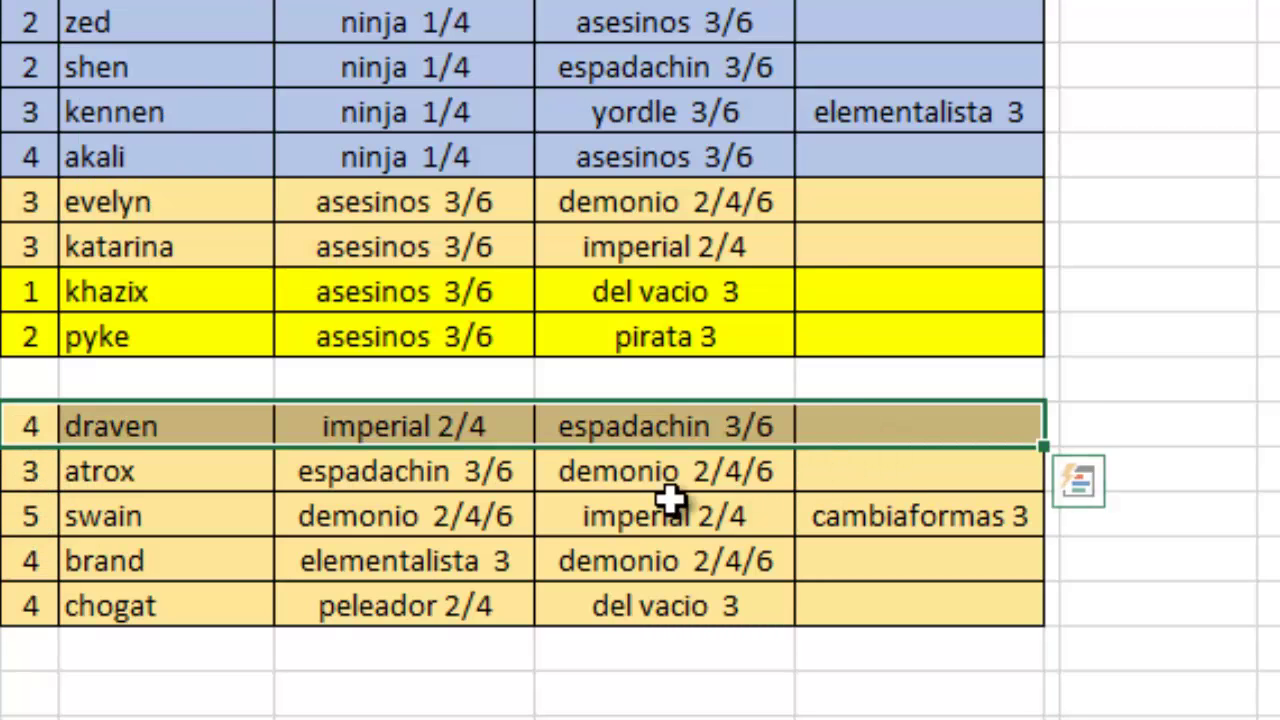
{"action": "right_click", "coordinate": [2, 378]}
{"action": "left_click", "coordinate": [64, 699]}
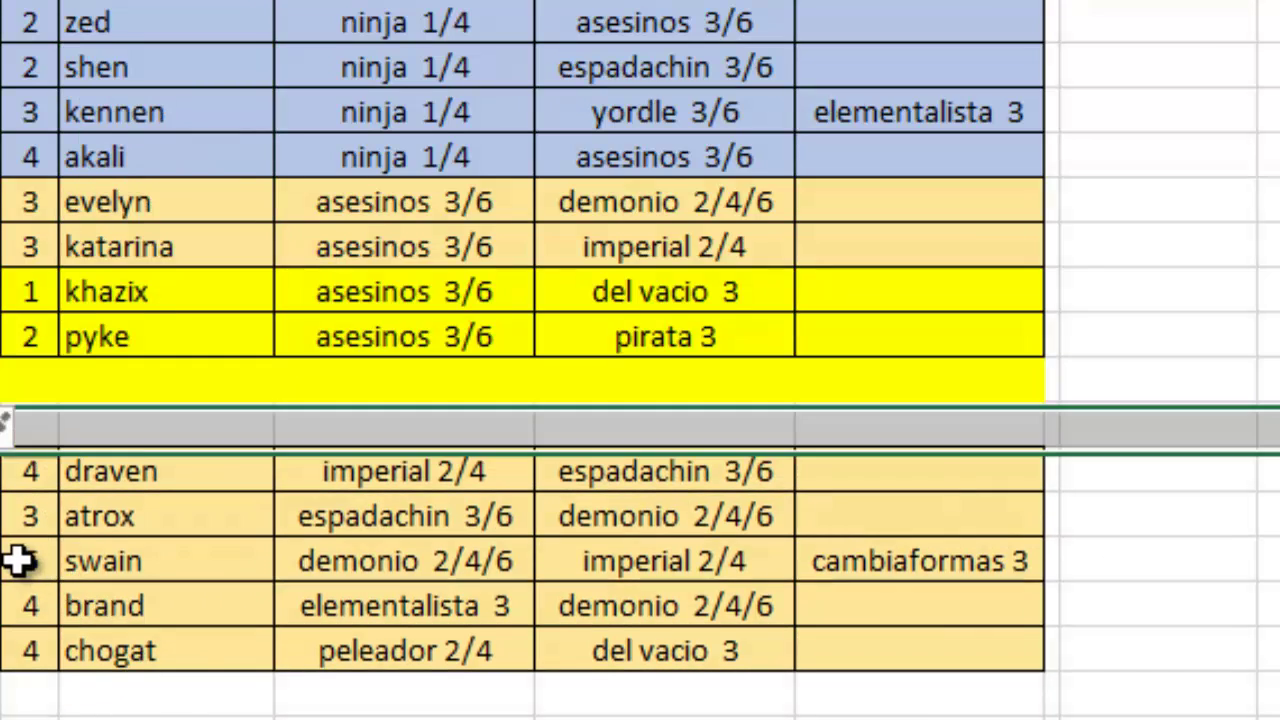
{"action": "left_click_drag", "start_coordinate": [18, 560], "coordinate": [840, 428]}
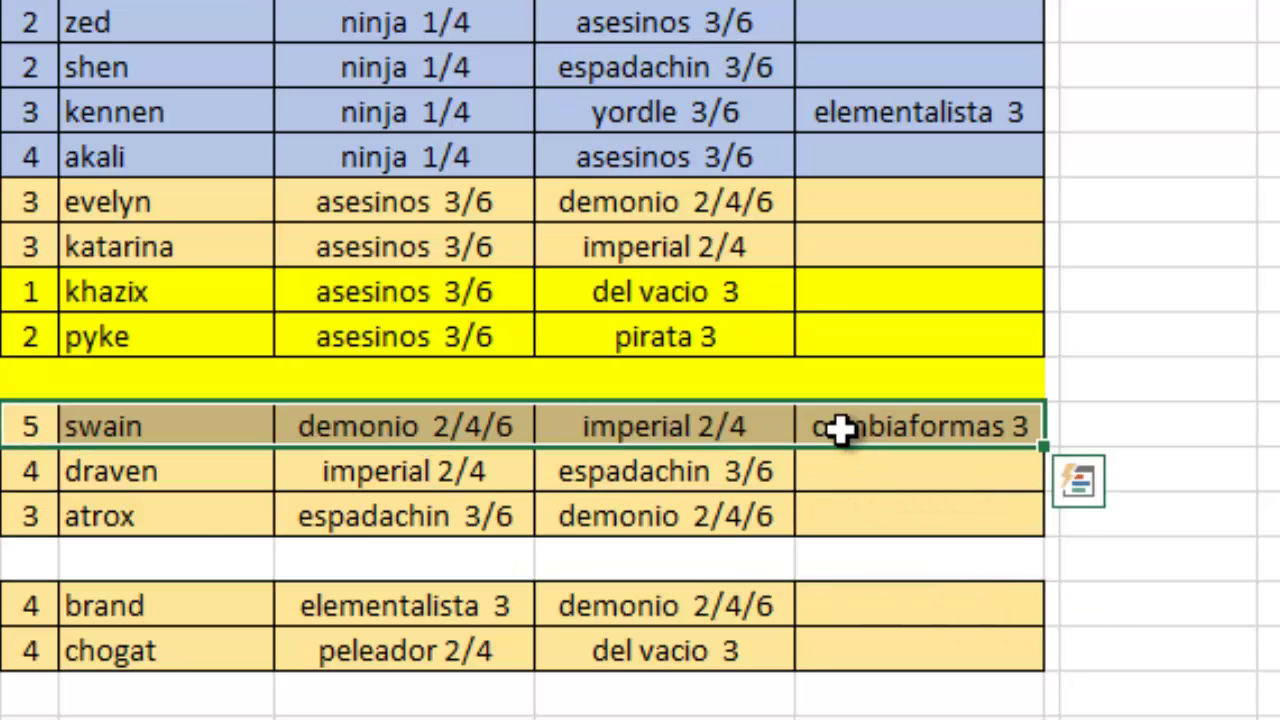
- Examine swain's cost and traits, comparing his demonio trait with evelyn's and his imperial trait with katarina's
{"action": "left_click", "coordinate": [37, 424]}
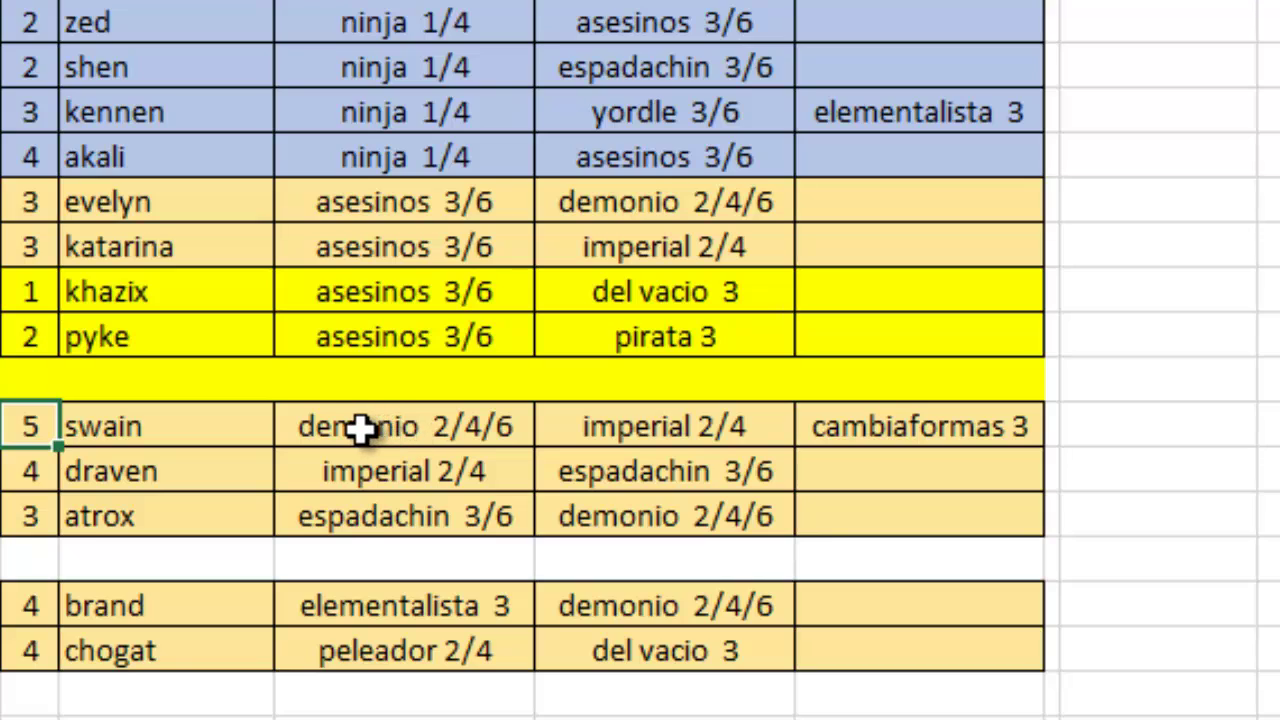
{"action": "left_click", "coordinate": [408, 428]}
{"action": "left_click_drag", "start_coordinate": [408, 428], "coordinate": [594, 423]}
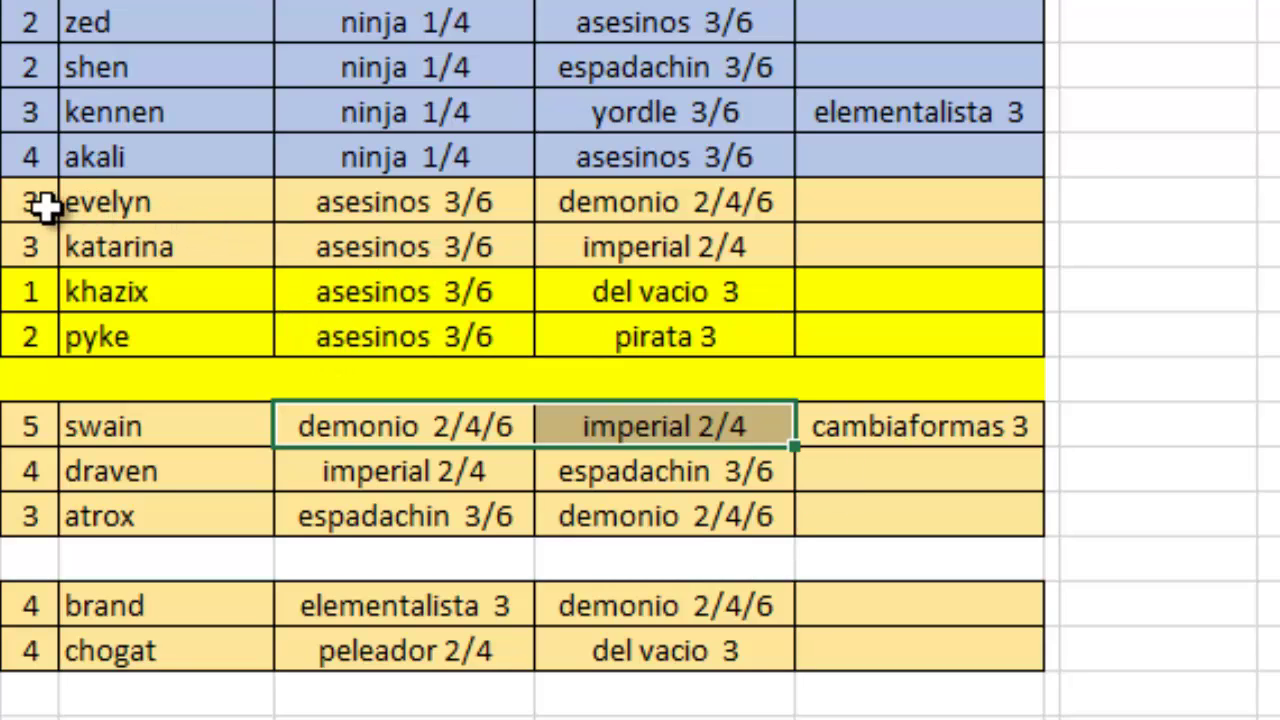
{"action": "left_click_drag", "start_coordinate": [45, 205], "coordinate": [646, 216]}
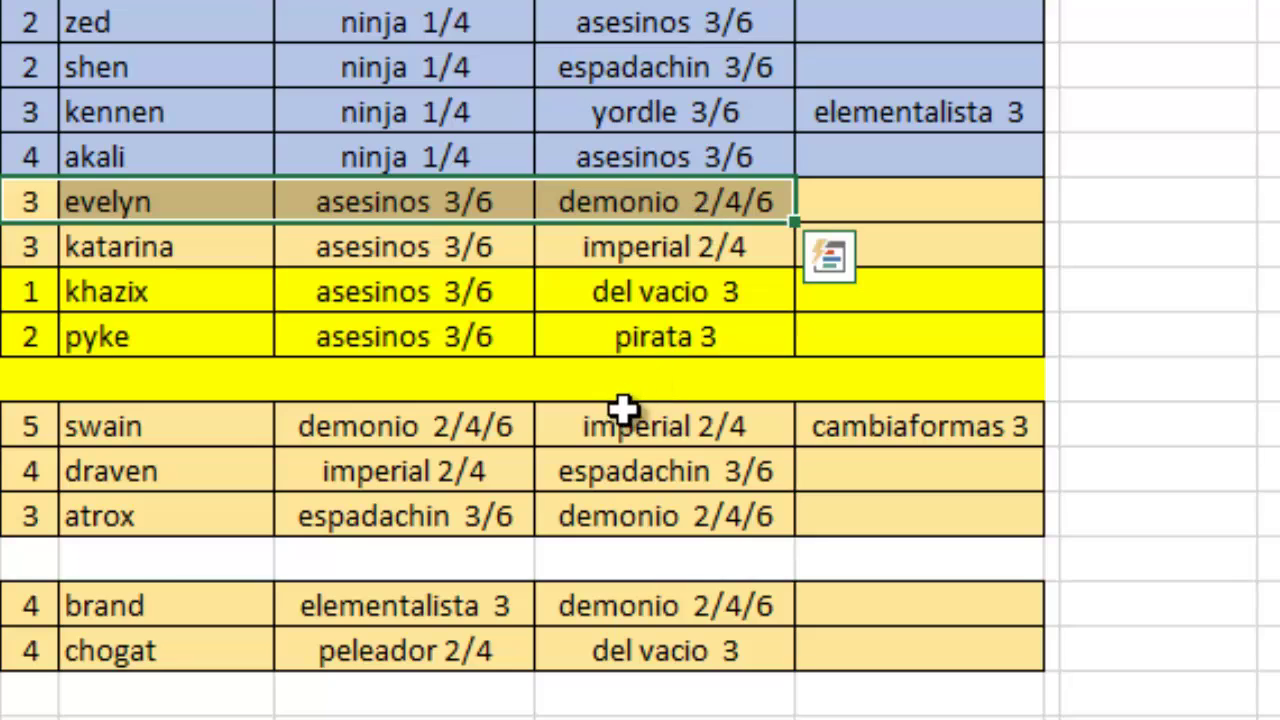
{"action": "left_click_drag", "start_coordinate": [668, 410], "coordinate": [160, 409]}
{"action": "left_click_drag", "start_coordinate": [44, 424], "coordinate": [40, 420]}
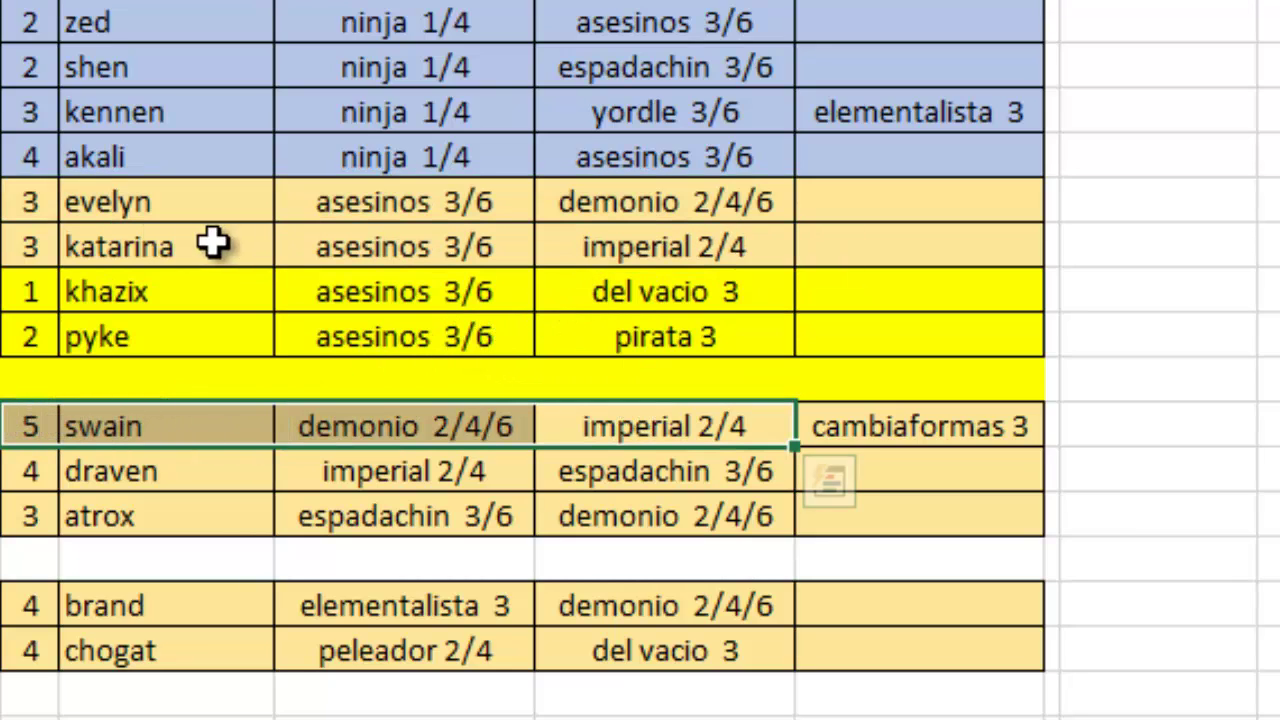
{"action": "left_click_drag", "start_coordinate": [14, 249], "coordinate": [650, 255]}
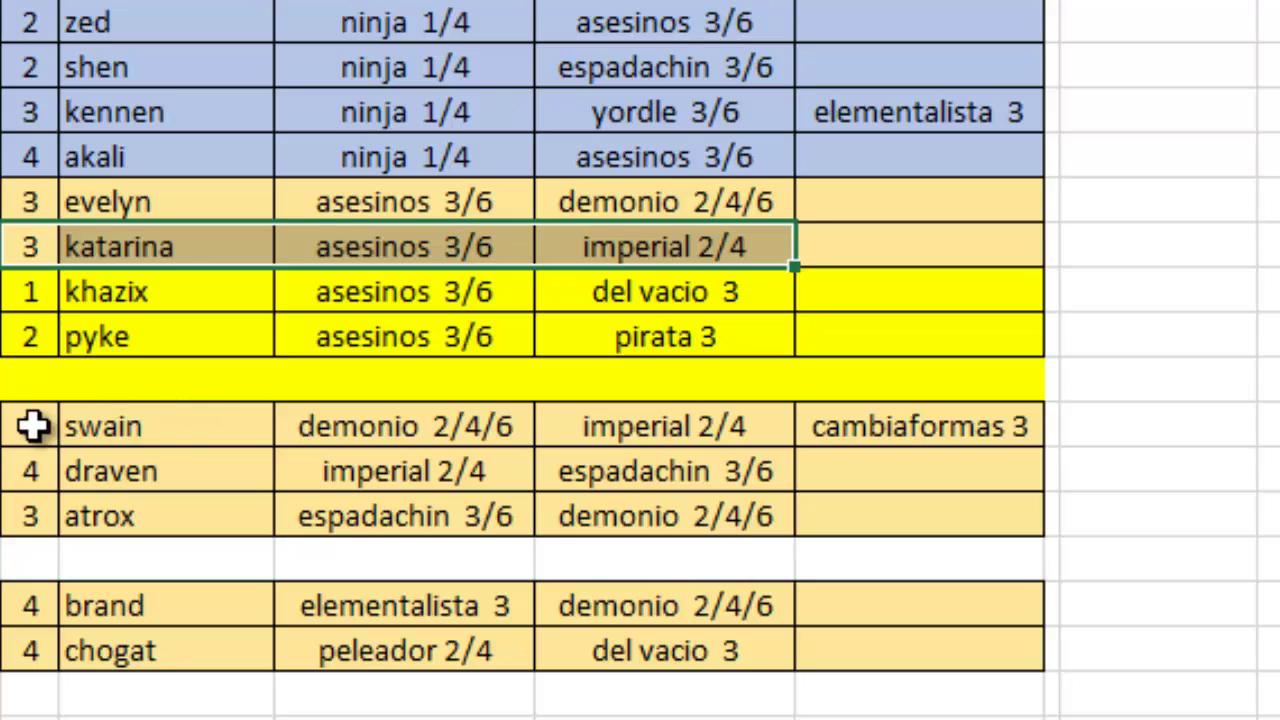
{"action": "left_click_drag", "start_coordinate": [29, 422], "coordinate": [612, 428]}
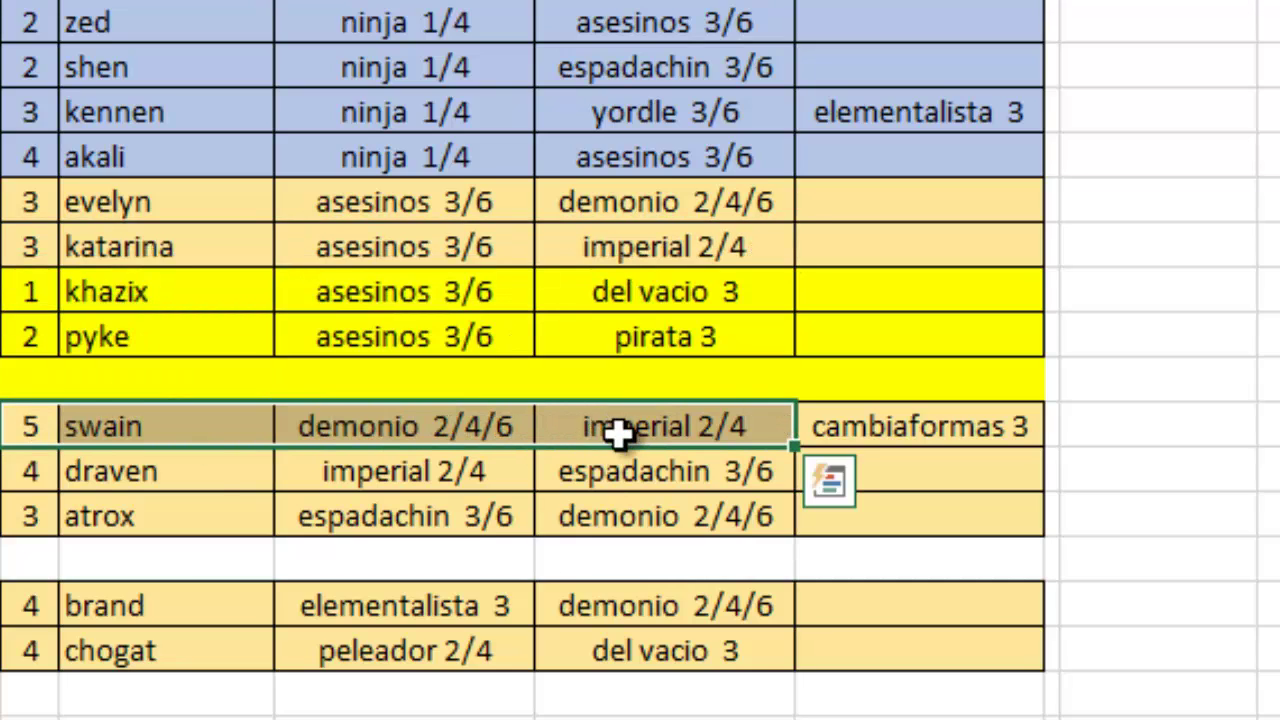
{"action": "left_click_drag", "start_coordinate": [22, 425], "coordinate": [889, 438]}
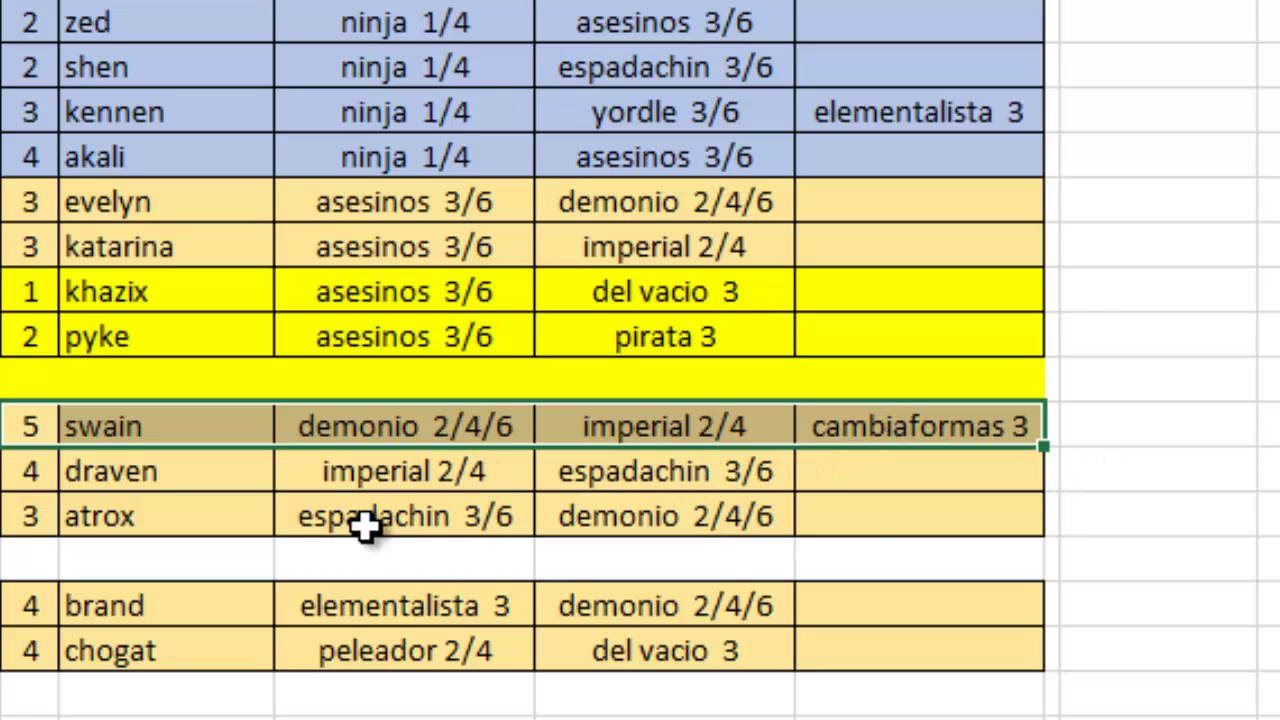
{"action": "left_click", "coordinate": [293, 561]}
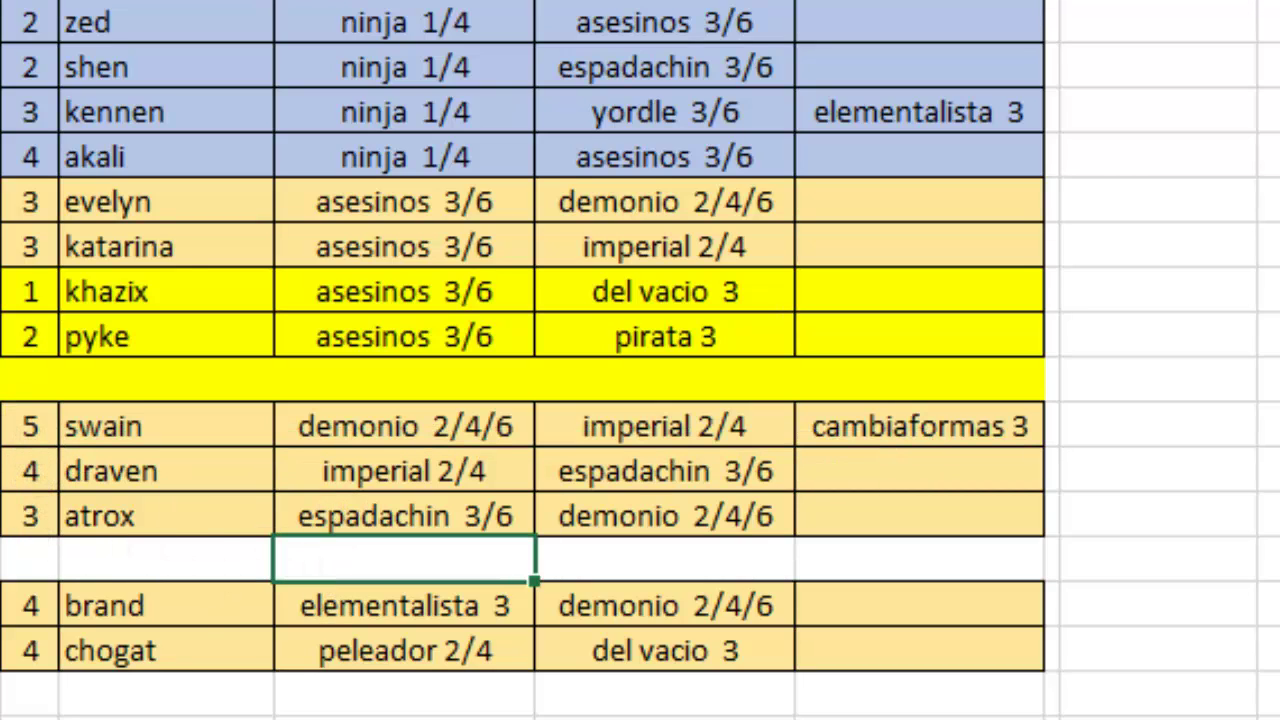
{"action": "left_click", "coordinate": [1, 426]}
{"action": "left_click", "coordinate": [97, 420]}
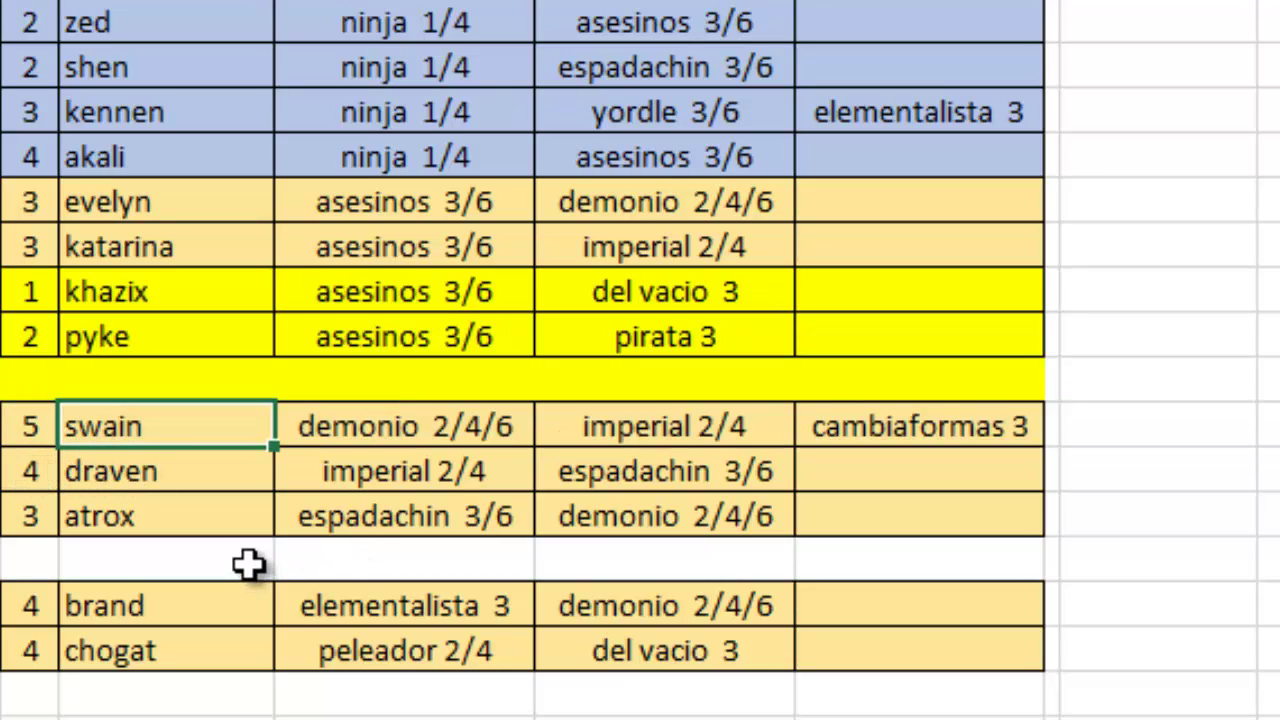
- Compare draven's imperial trait with katarina's, and atrox's demonio trait with evelyn's
{"action": "left_click", "coordinate": [419, 472]}
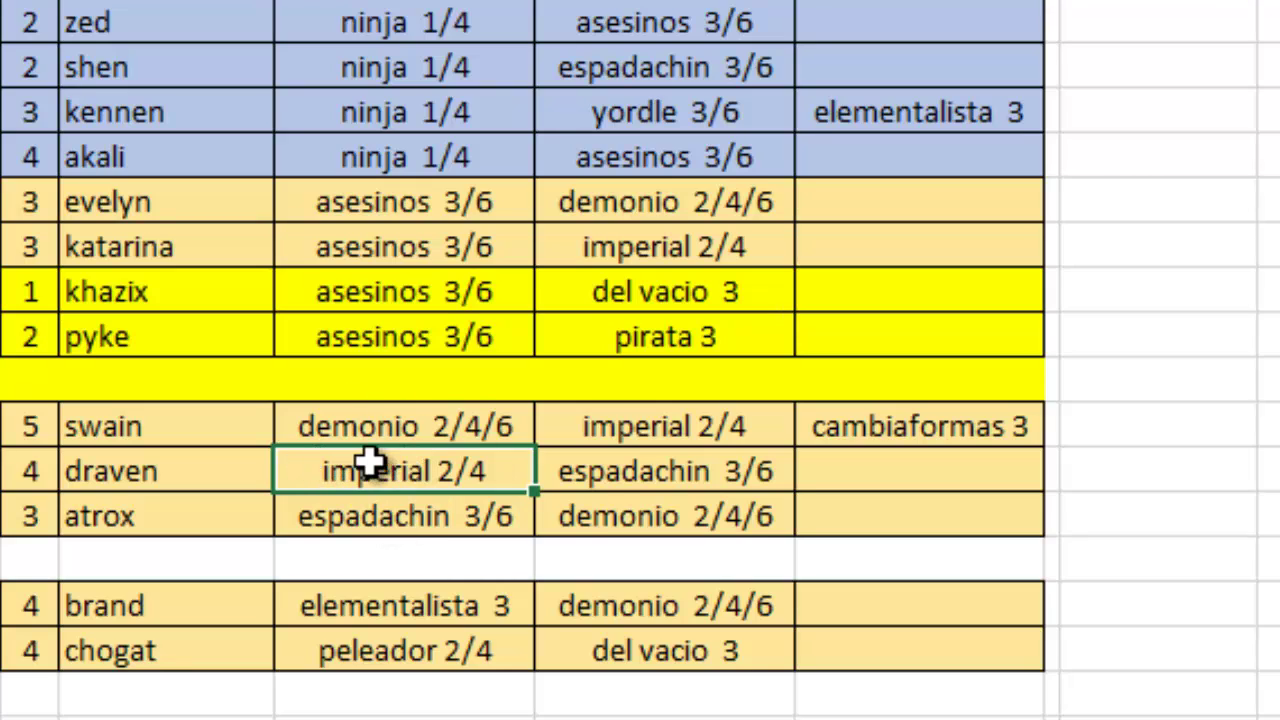
{"action": "left_click_drag", "start_coordinate": [543, 477], "coordinate": [771, 240]}
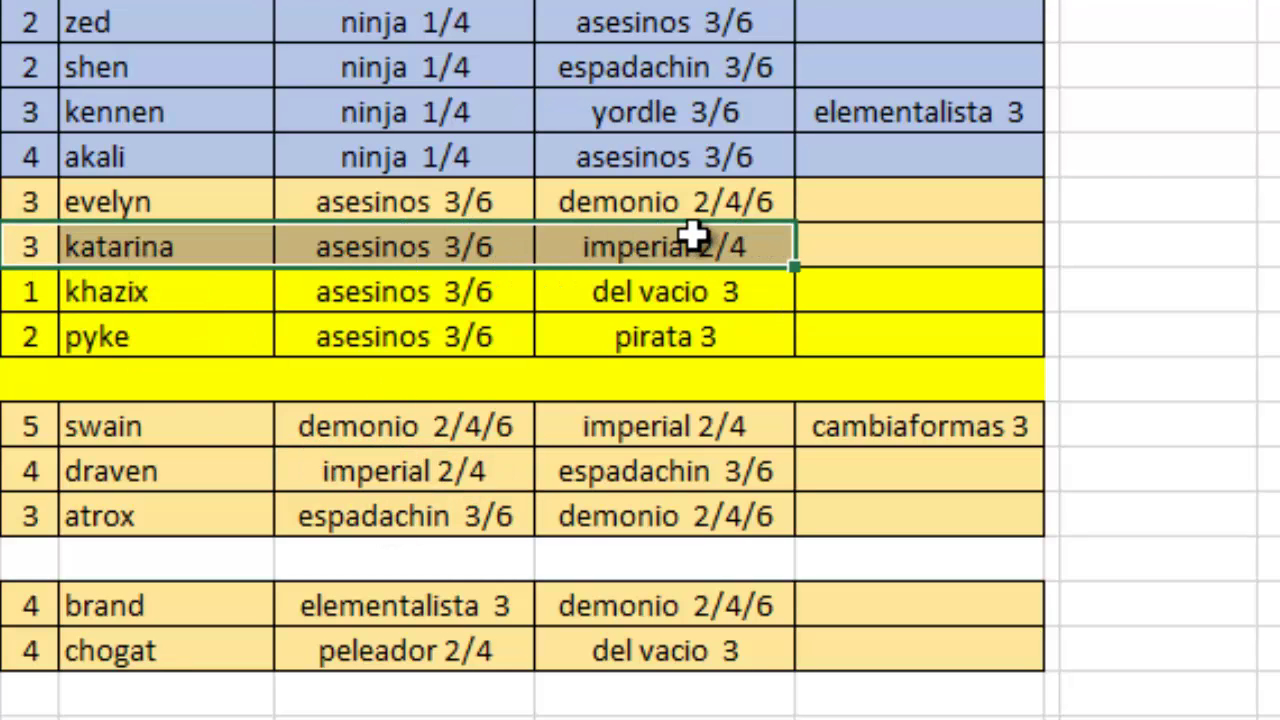
{"action": "left_click", "coordinate": [28, 462]}
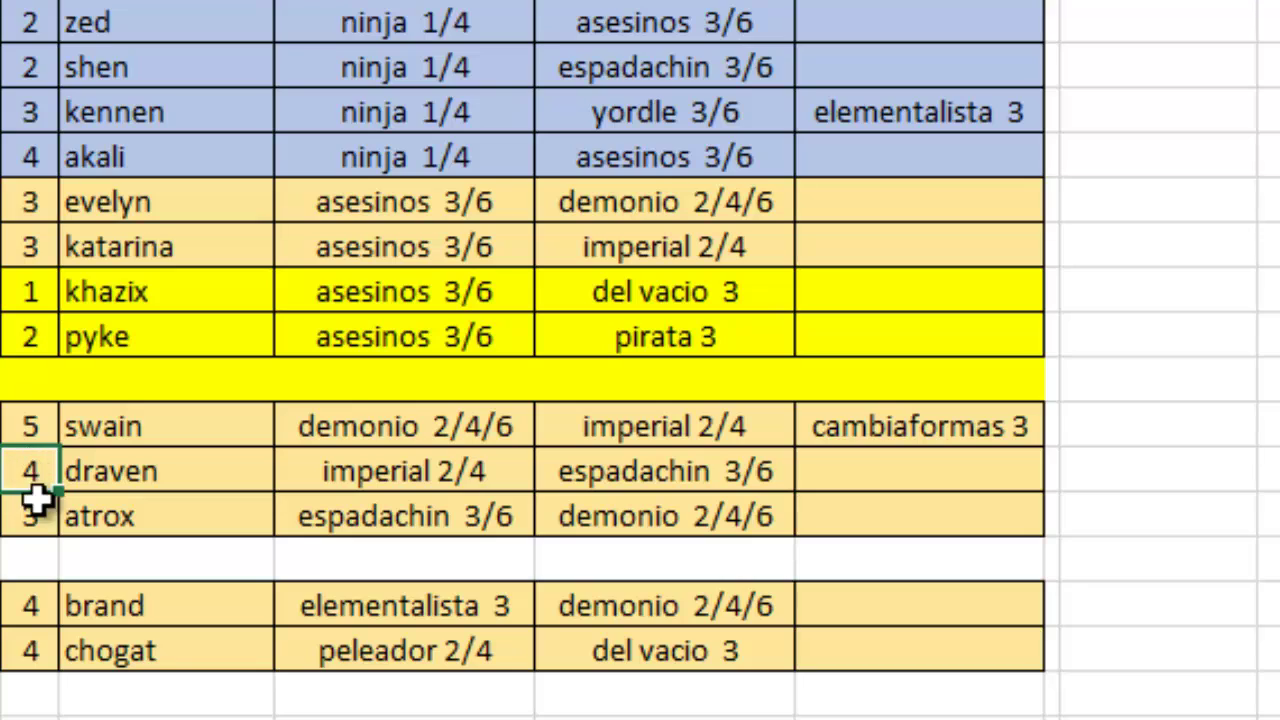
{"action": "left_click", "coordinate": [27, 518]}
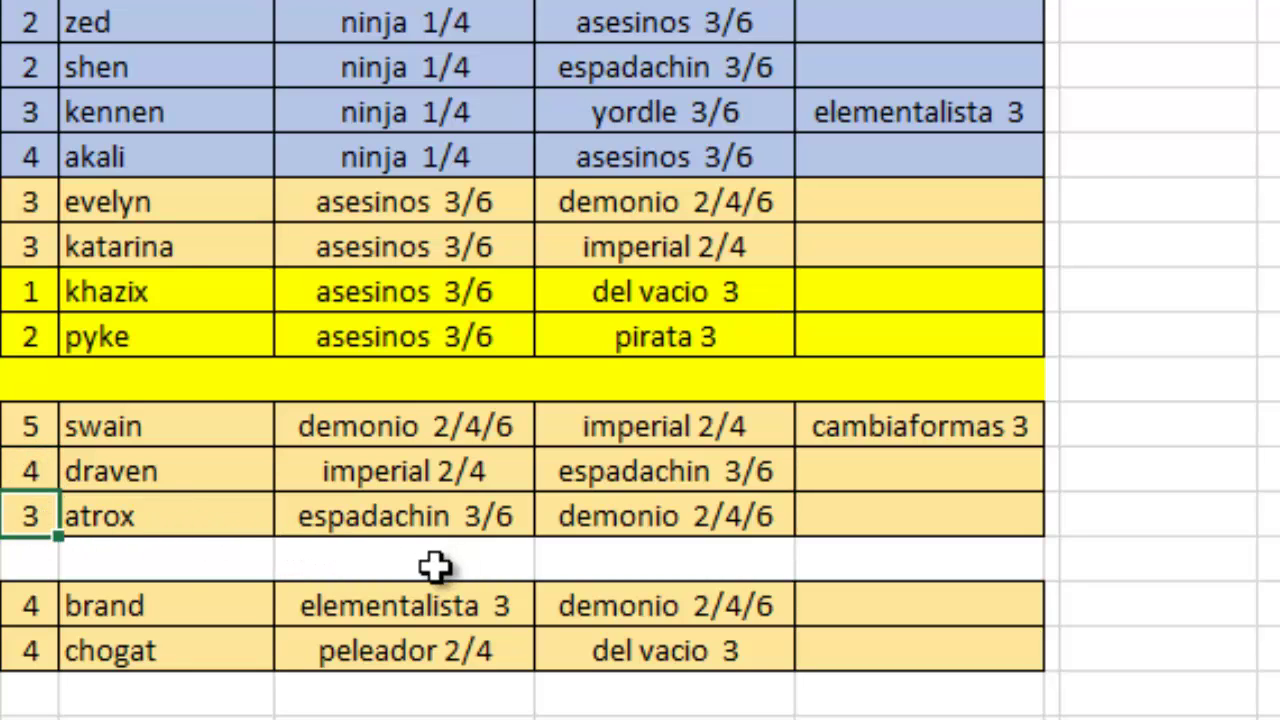
{"action": "left_click_drag", "start_coordinate": [677, 517], "coordinate": [190, 517]}
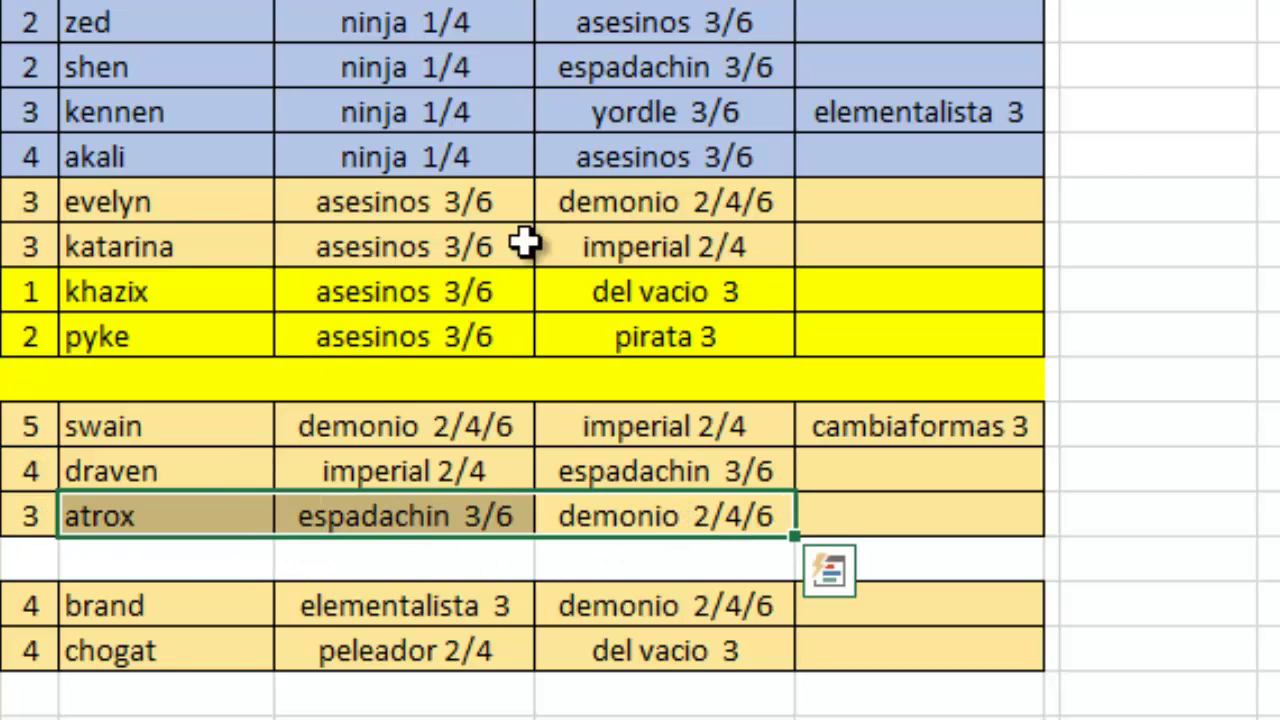
{"action": "left_click_drag", "start_coordinate": [713, 200], "coordinate": [17, 200]}
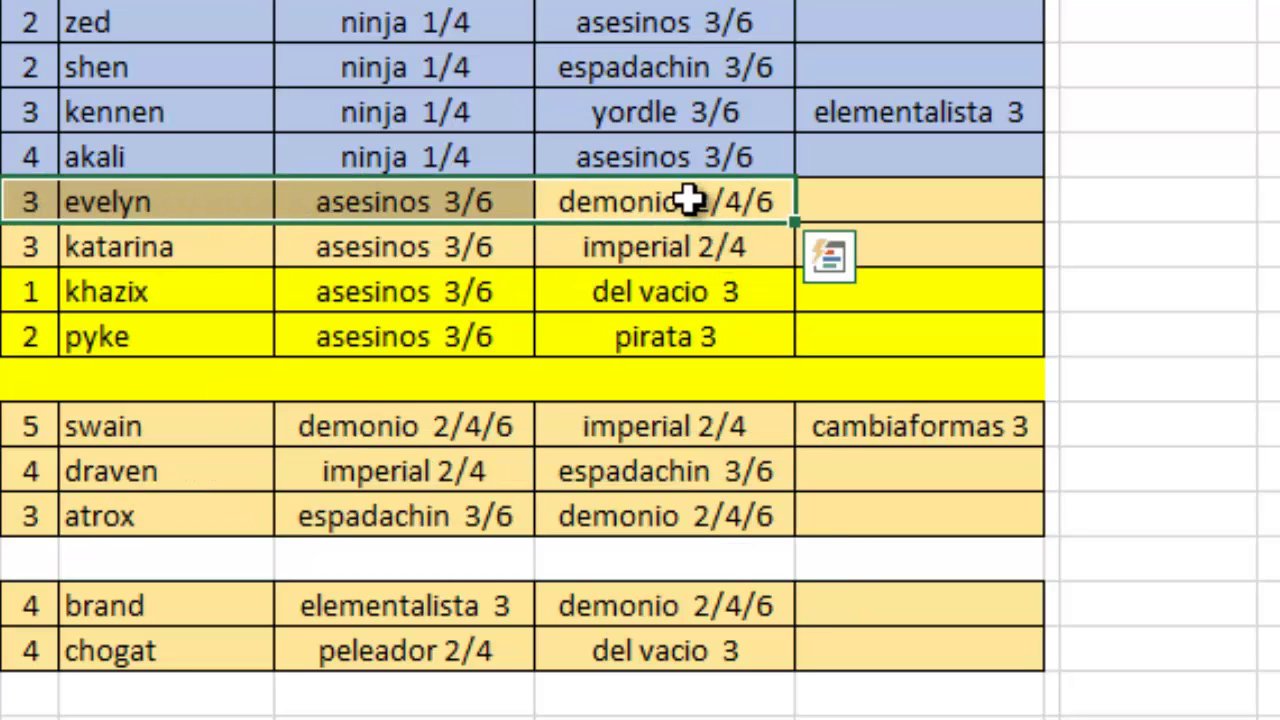
{"action": "left_click", "coordinate": [547, 498]}
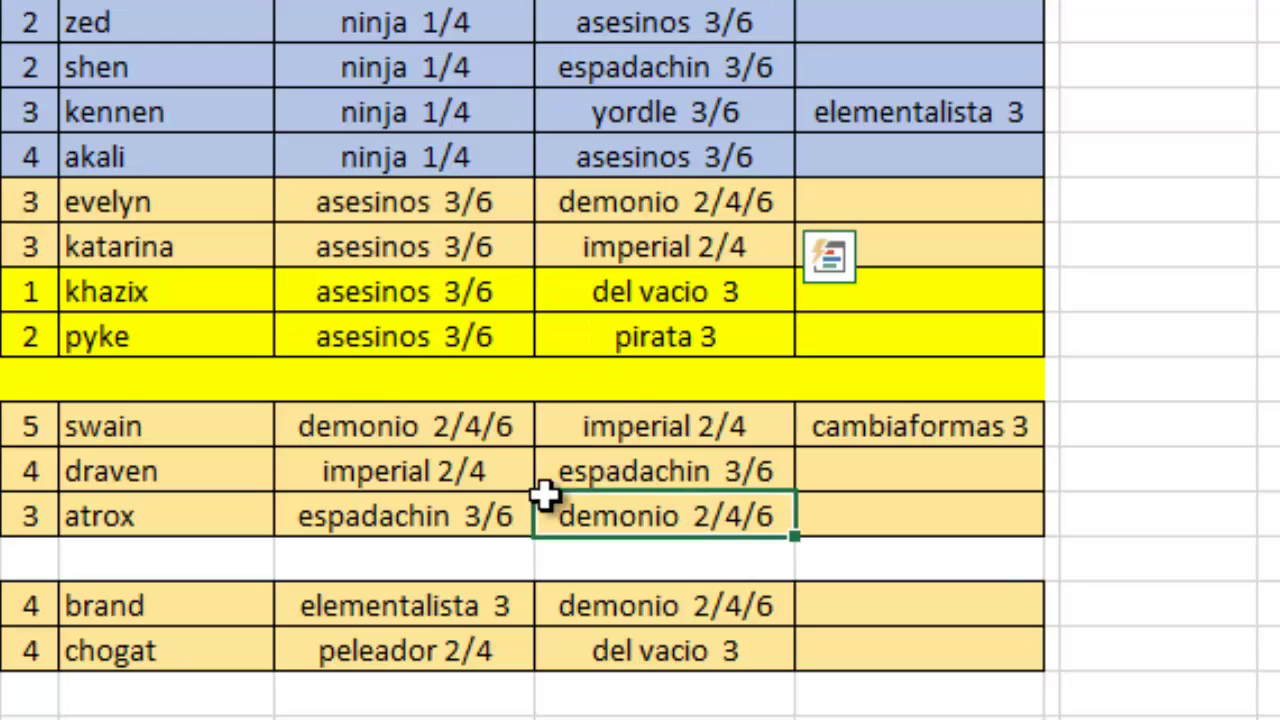
{"action": "left_click_drag", "start_coordinate": [545, 495], "coordinate": [37, 510]}
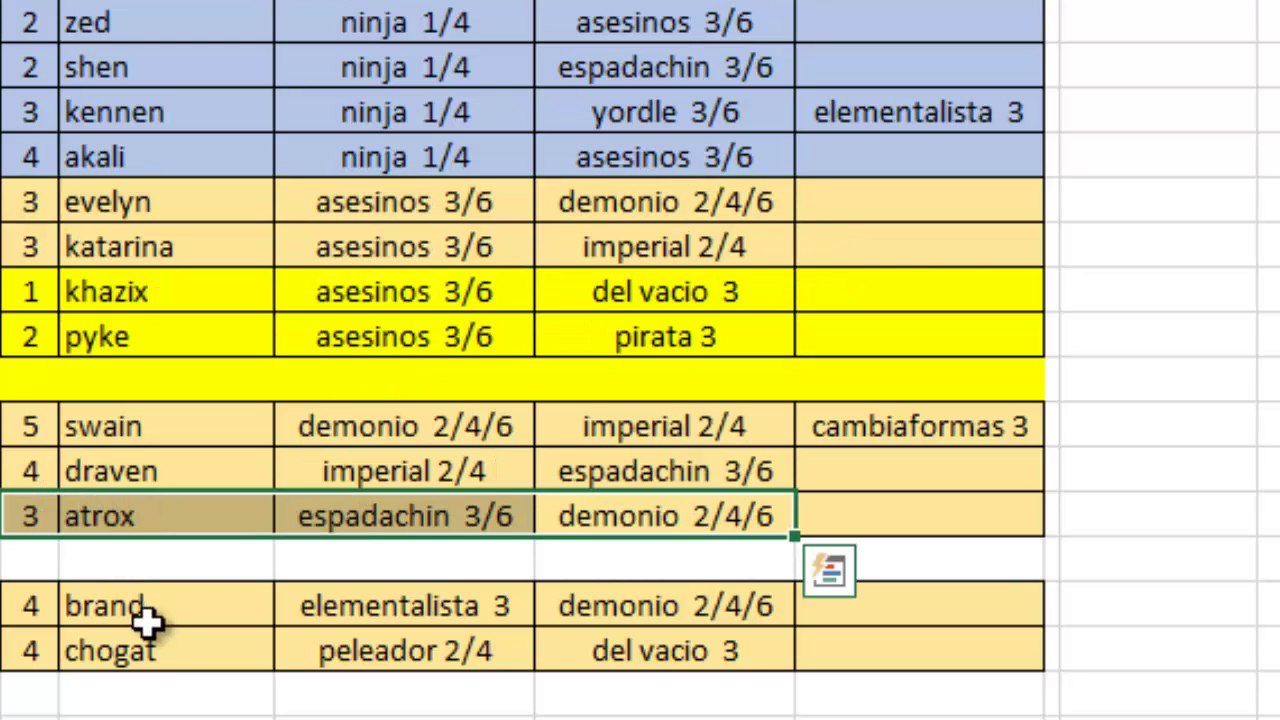
- Insert a row above atrox and move the brand row into it, between draven and atrox
{"action": "left_click", "coordinate": [20, 607]}
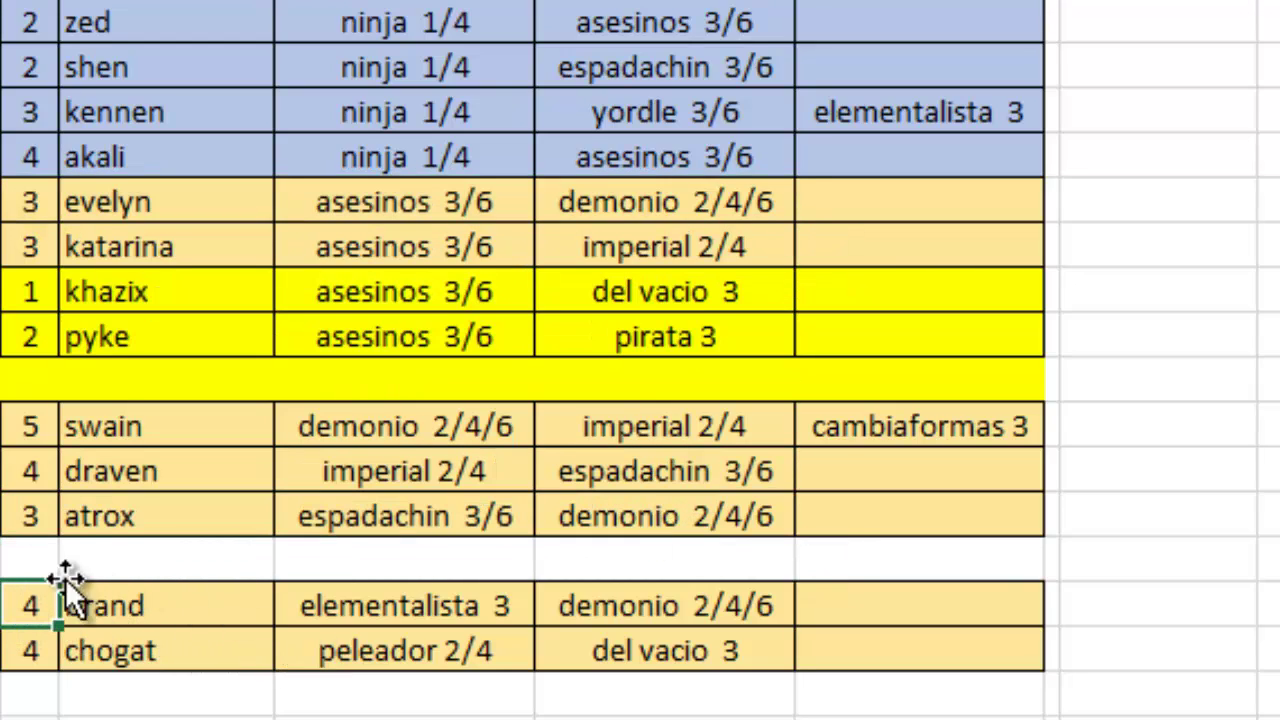
{"action": "left_click", "coordinate": [20, 514]}
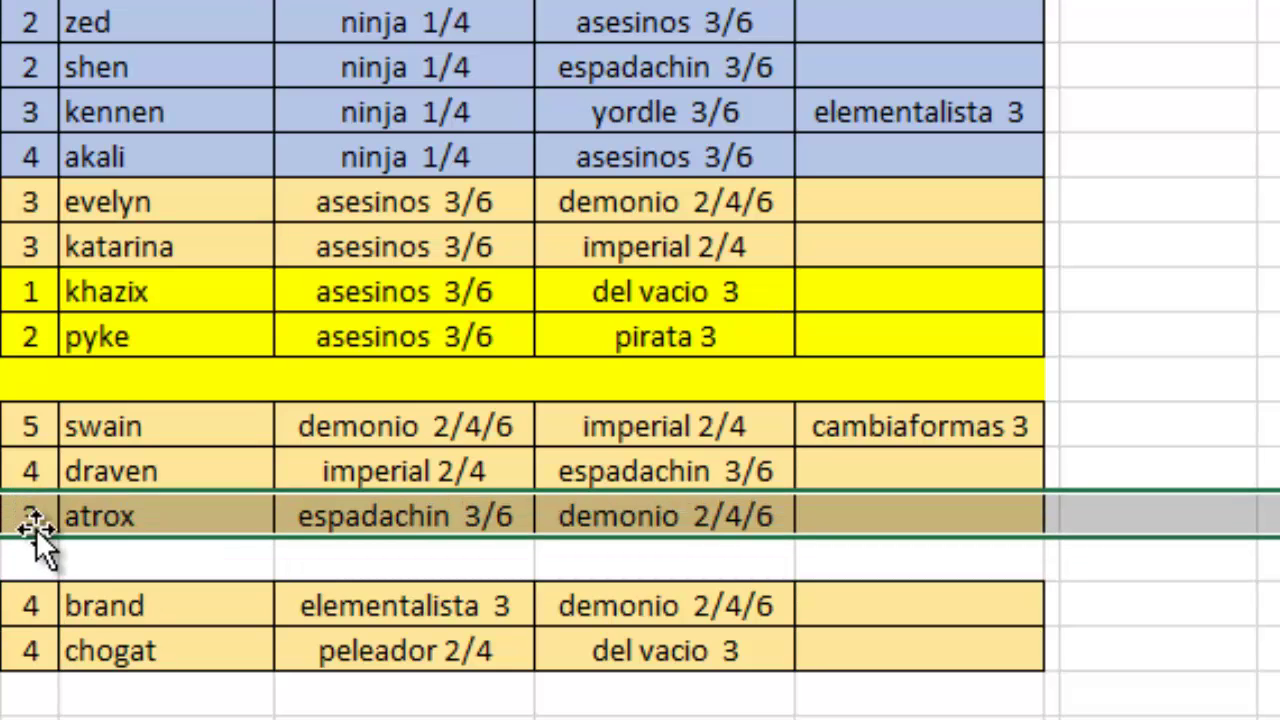
{"action": "left_click_drag", "start_coordinate": [36, 529], "coordinate": [68, 527]}
{"action": "left_click", "coordinate": [40, 612]}
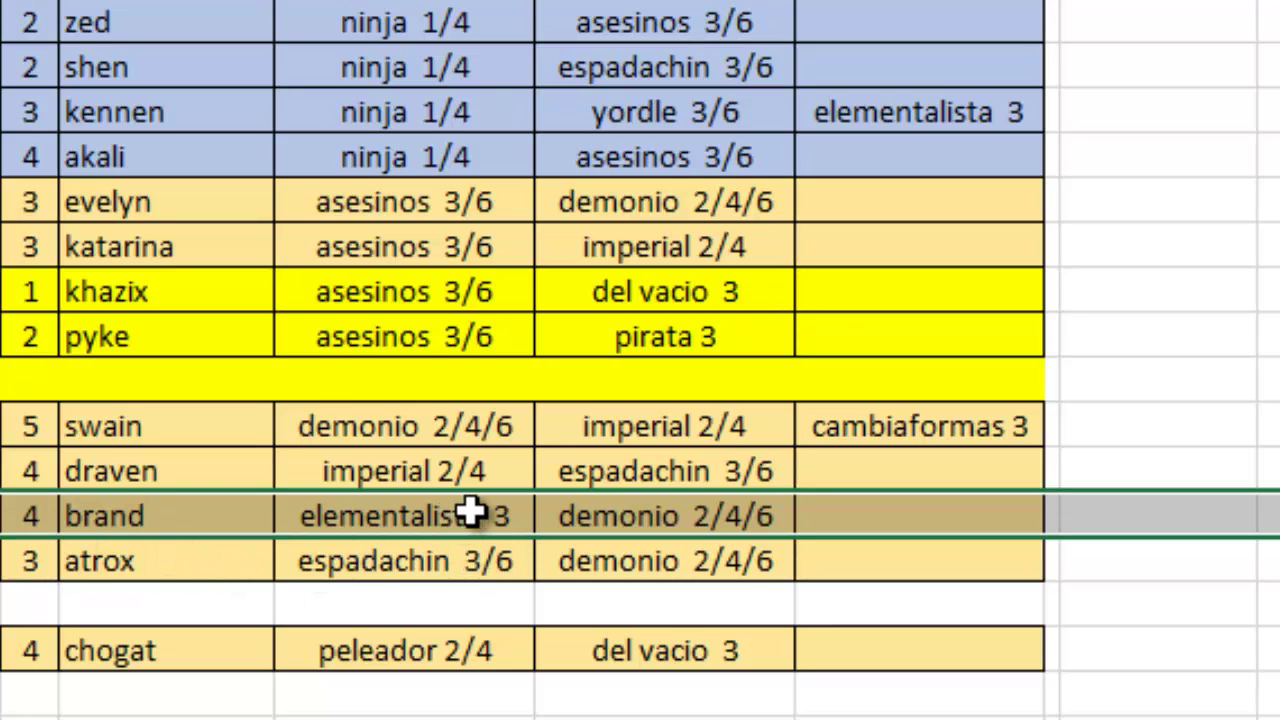
- Review brand's demonio entry, atrox's cost, and chogat's peleador and del vacio traits
{"action": "left_click", "coordinate": [628, 520]}
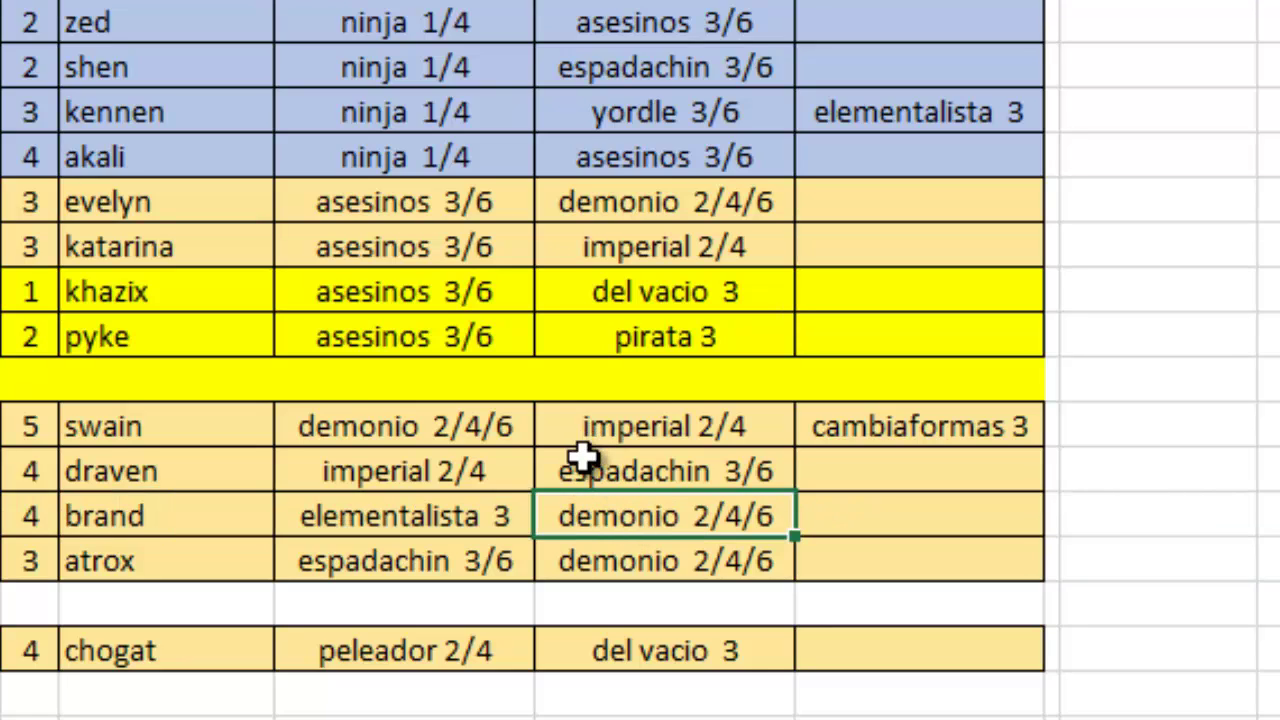
{"action": "left_click_drag", "start_coordinate": [772, 515], "coordinate": [33, 530]}
{"action": "left_click", "coordinate": [50, 566]}
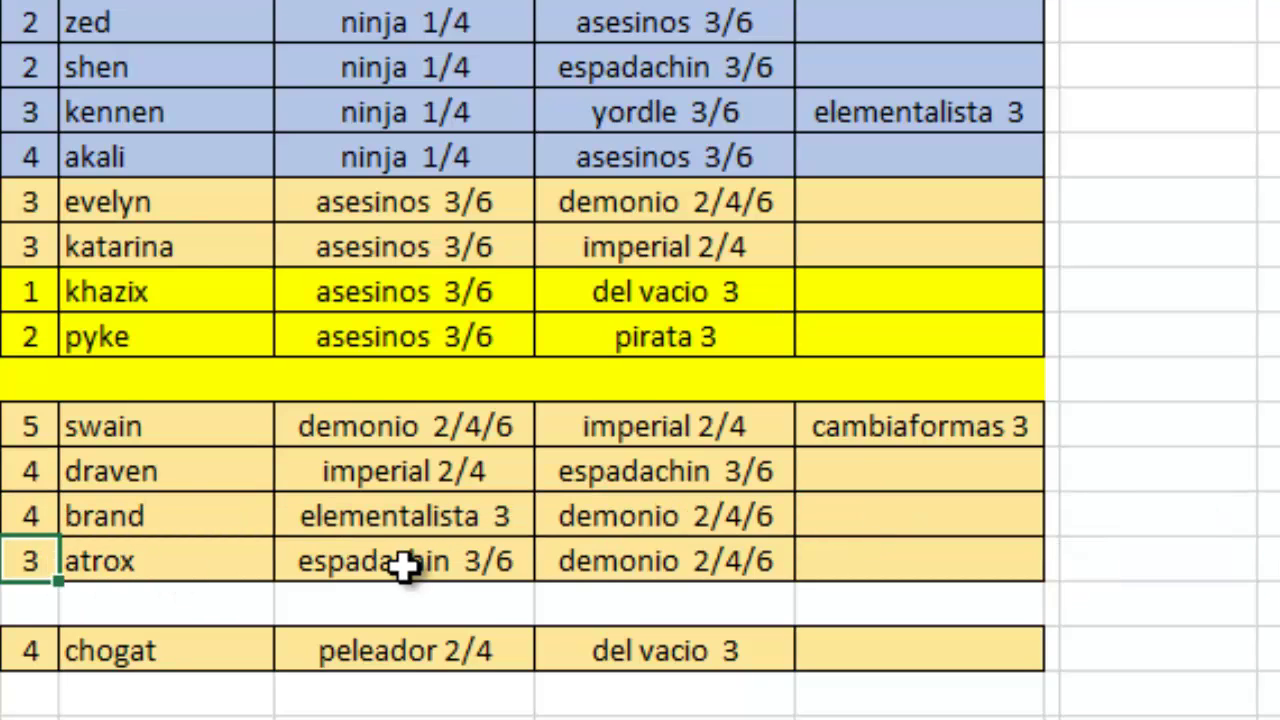
{"action": "left_click", "coordinate": [423, 654]}
{"action": "left_click", "coordinate": [603, 662]}
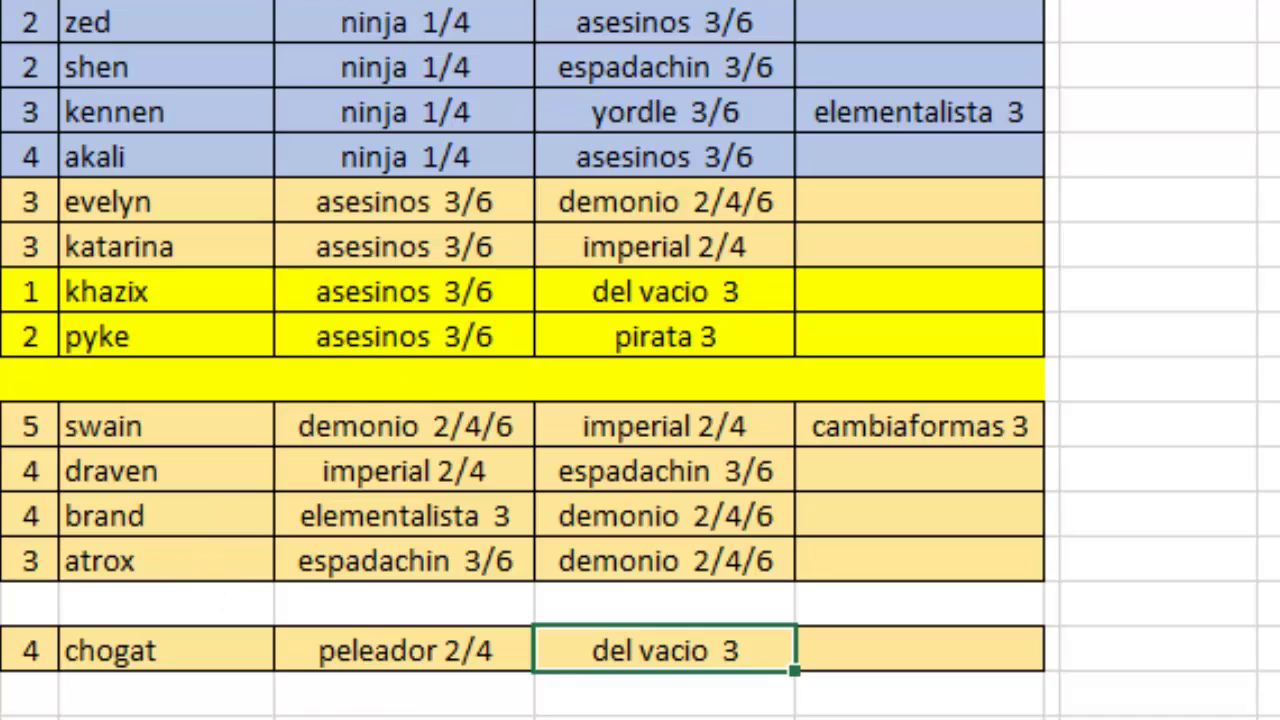
{"action": "key", "text": "Left"}
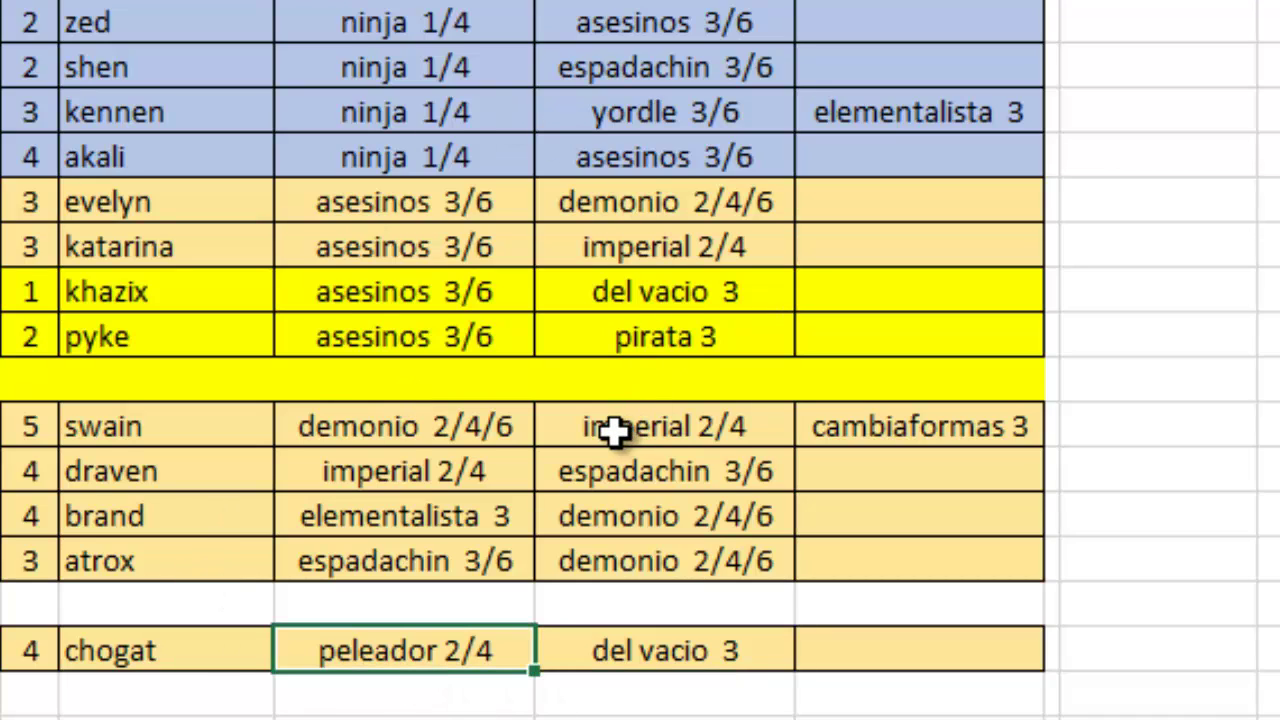
- Close the gap above chogat so that its row sits directly below atrox
{"action": "left_click_drag", "start_coordinate": [30, 650], "coordinate": [814, 660]}
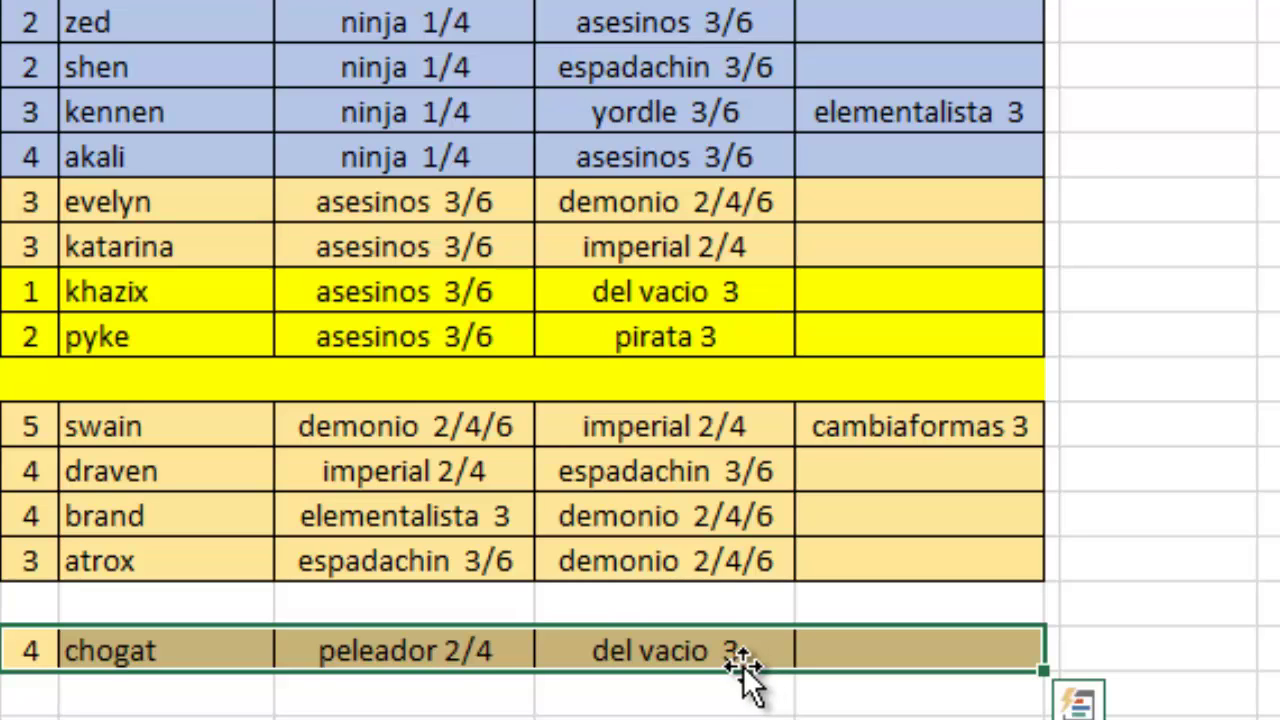
{"action": "left_click_drag", "start_coordinate": [737, 668], "coordinate": [737, 645]}
{"action": "left_click", "coordinate": [71, 611]}
{"action": "left_click", "coordinate": [22, 610]}
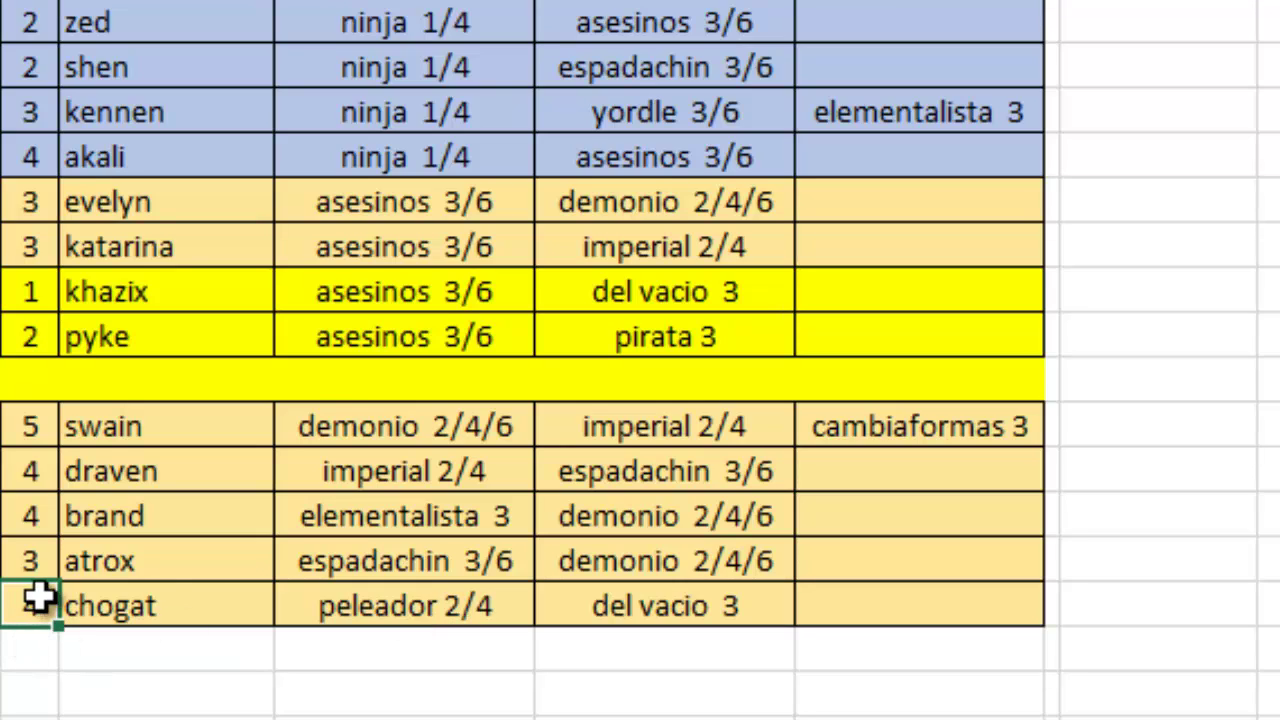
- Examine chogat's full row and highlight the whole composition from zed to chogat
{"action": "left_click_drag", "start_coordinate": [38, 598], "coordinate": [895, 611]}
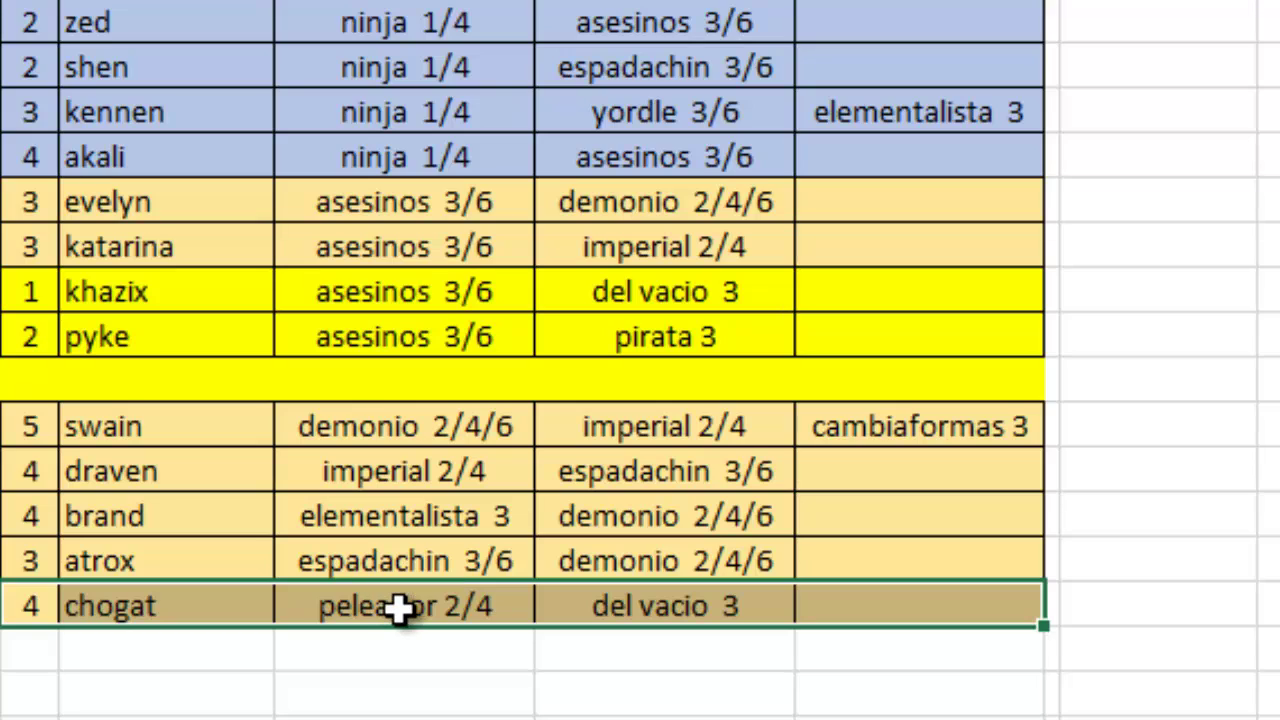
{"action": "left_click", "coordinate": [32, 606]}
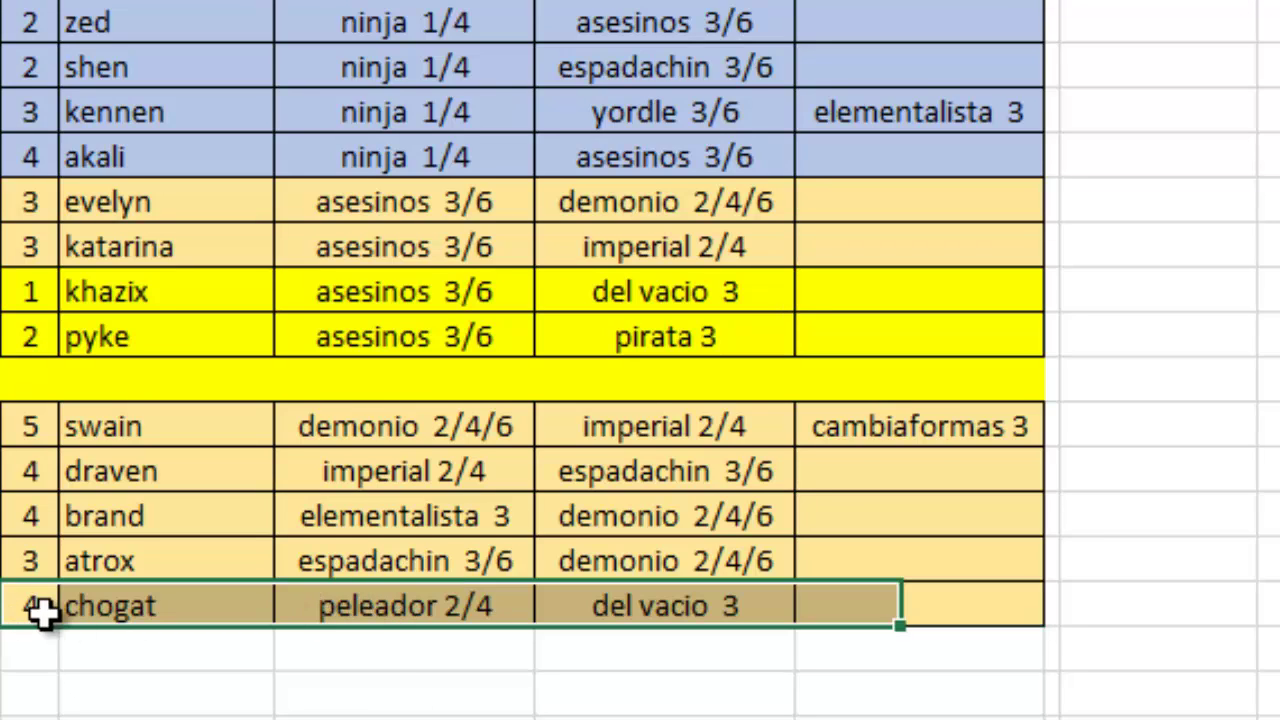
{"action": "left_click_drag", "start_coordinate": [4, 22], "coordinate": [1052, 646]}
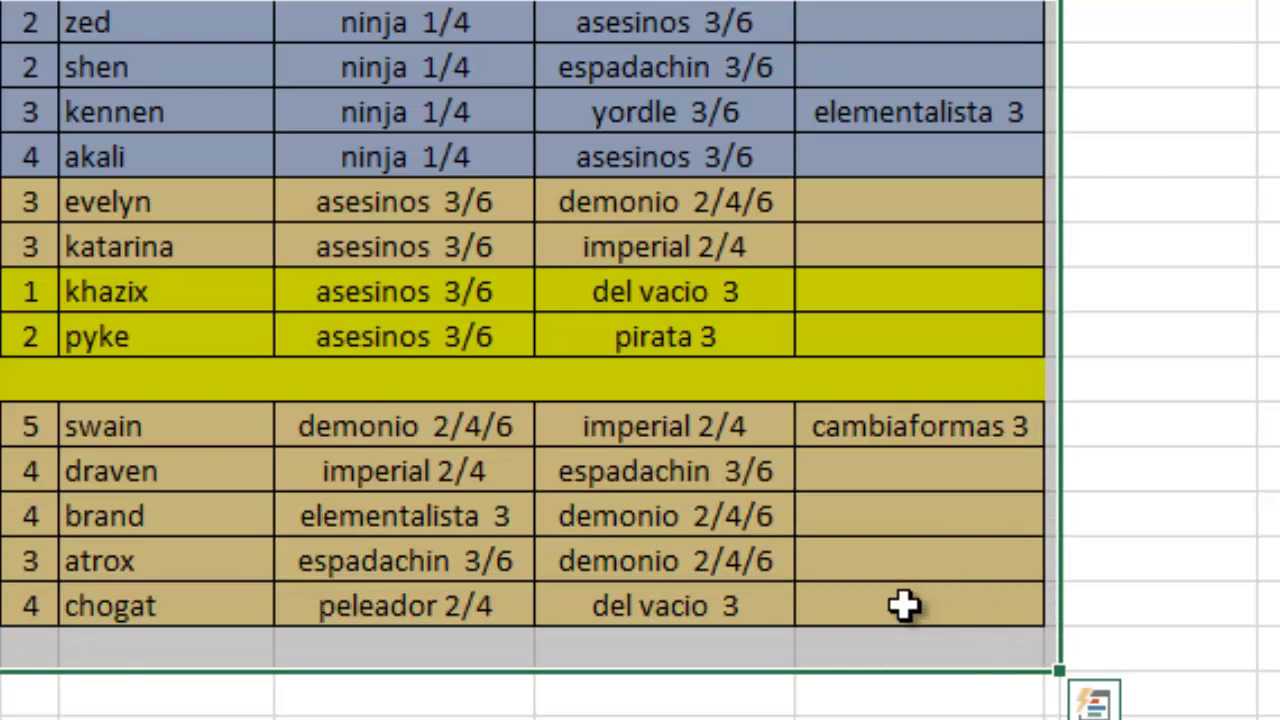
{"action": "left_click", "coordinate": [903, 603]}
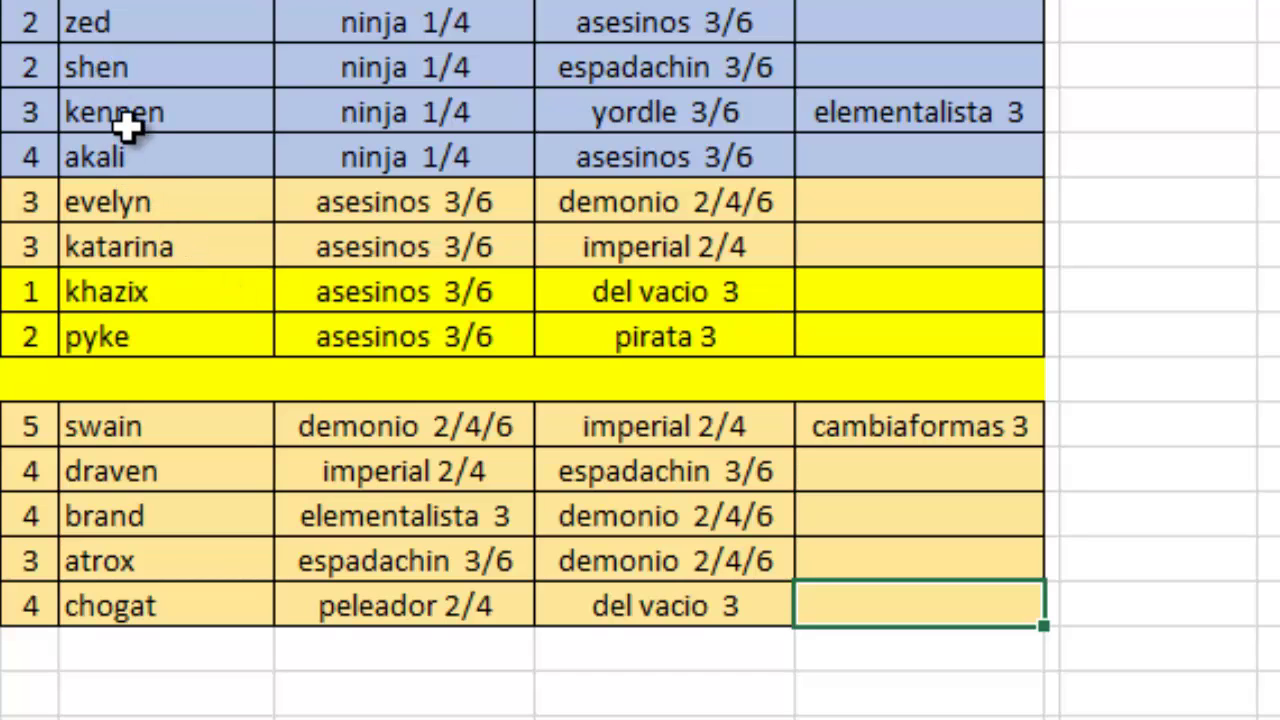
- Review the champion names from zed to pyke, highlighting the asesinos from evelyn to pyke and the empty area below the table
{"action": "left_click_drag", "start_coordinate": [97, 38], "coordinate": [131, 340]}
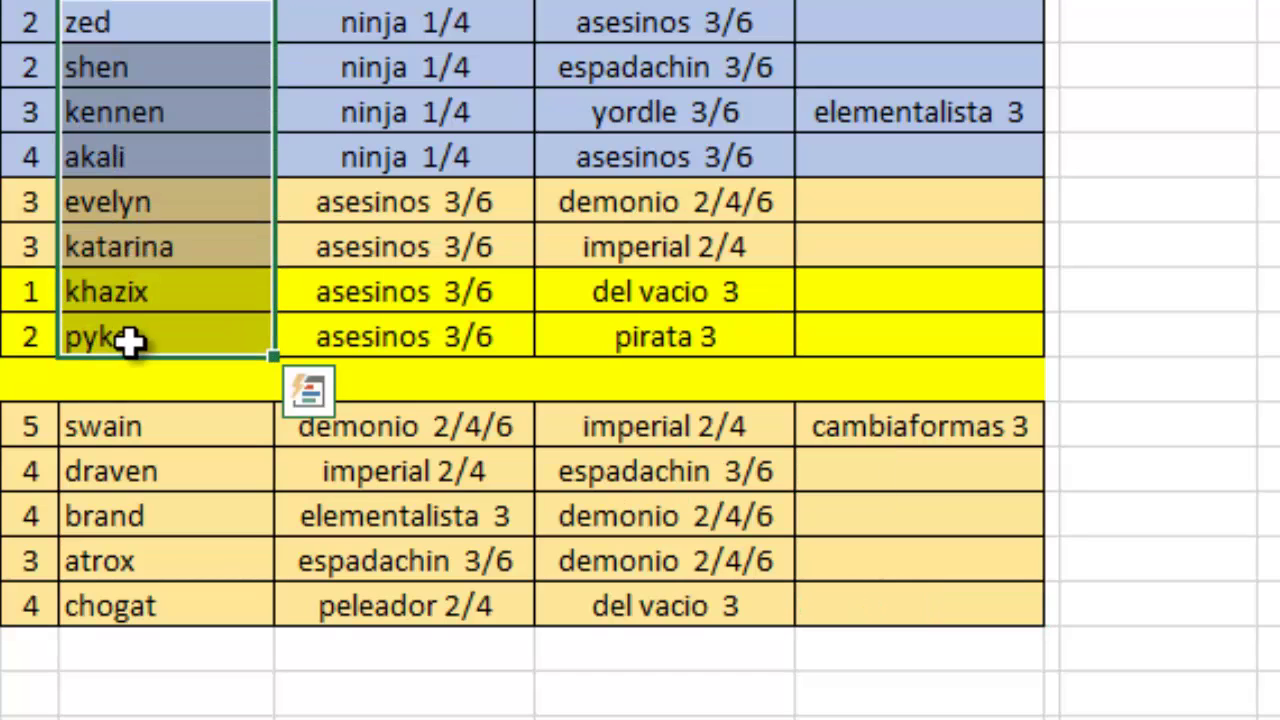
{"action": "left_click", "coordinate": [138, 338]}
{"action": "left_click", "coordinate": [137, 294]}
{"action": "left_click", "coordinate": [127, 238]}
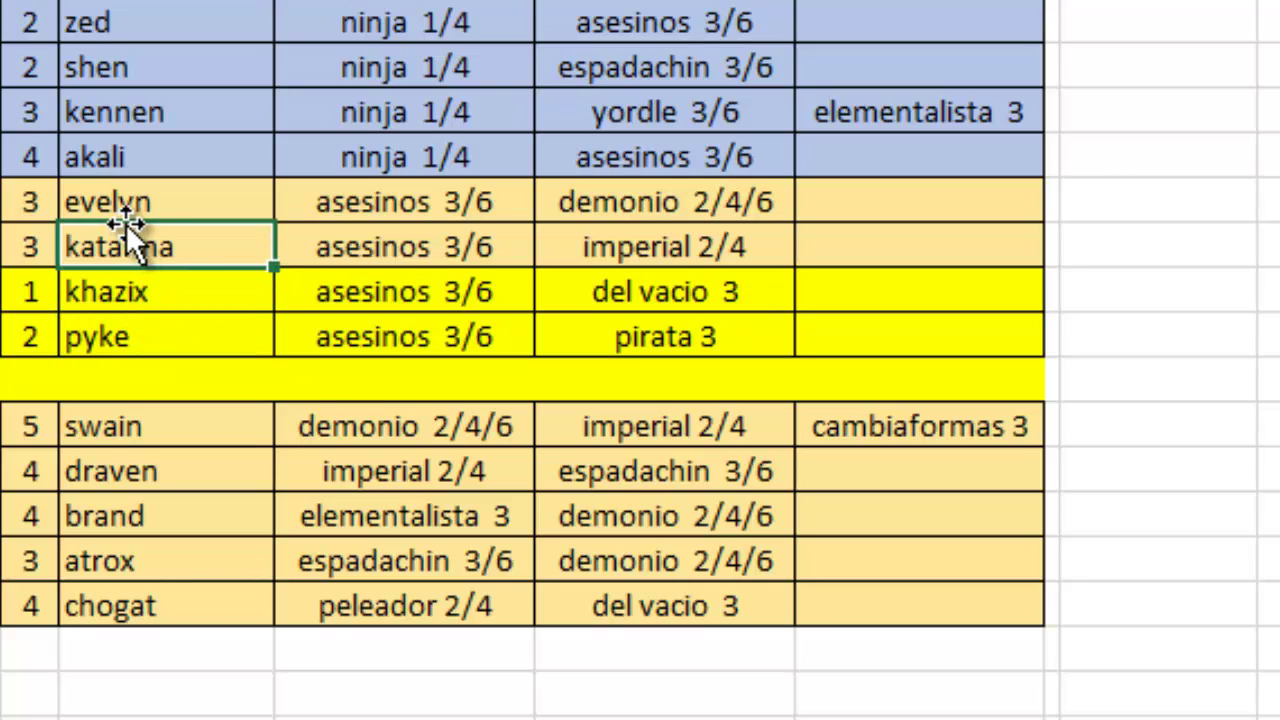
{"action": "left_click", "coordinate": [146, 282]}
{"action": "left_click_drag", "start_coordinate": [109, 203], "coordinate": [294, 357]}
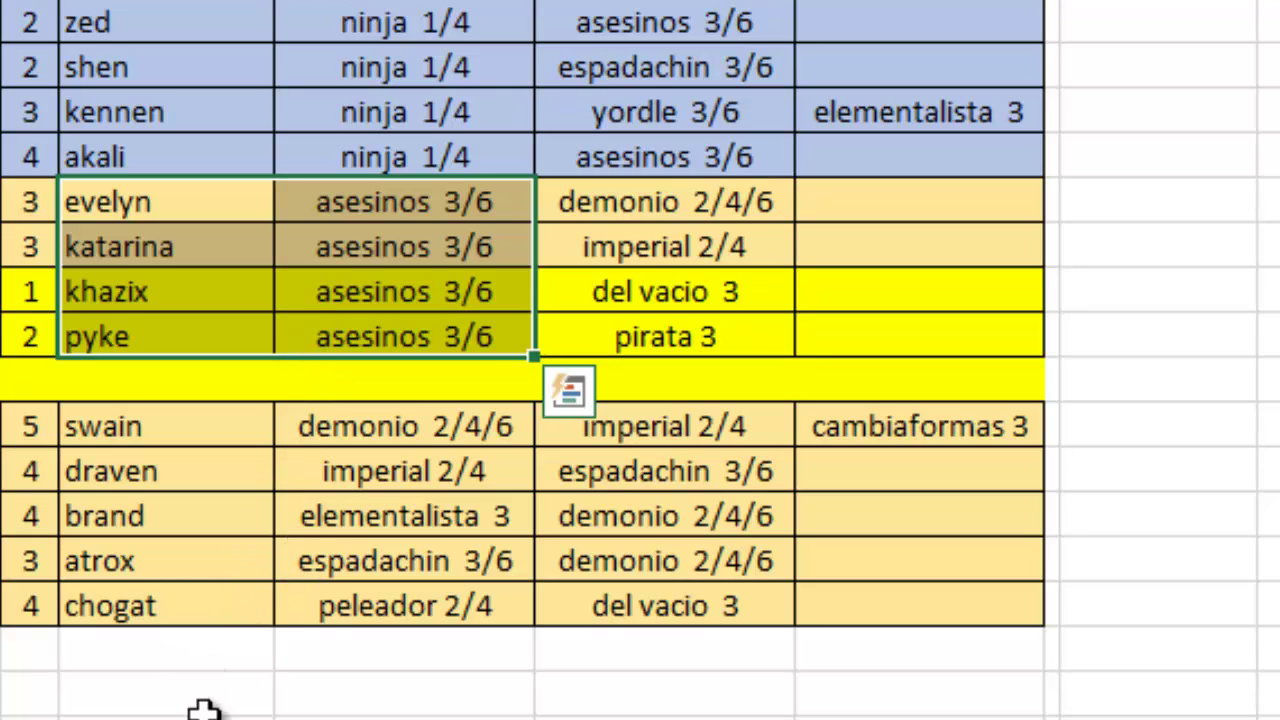
{"action": "left_click_drag", "start_coordinate": [30, 692], "coordinate": [1000, 695]}
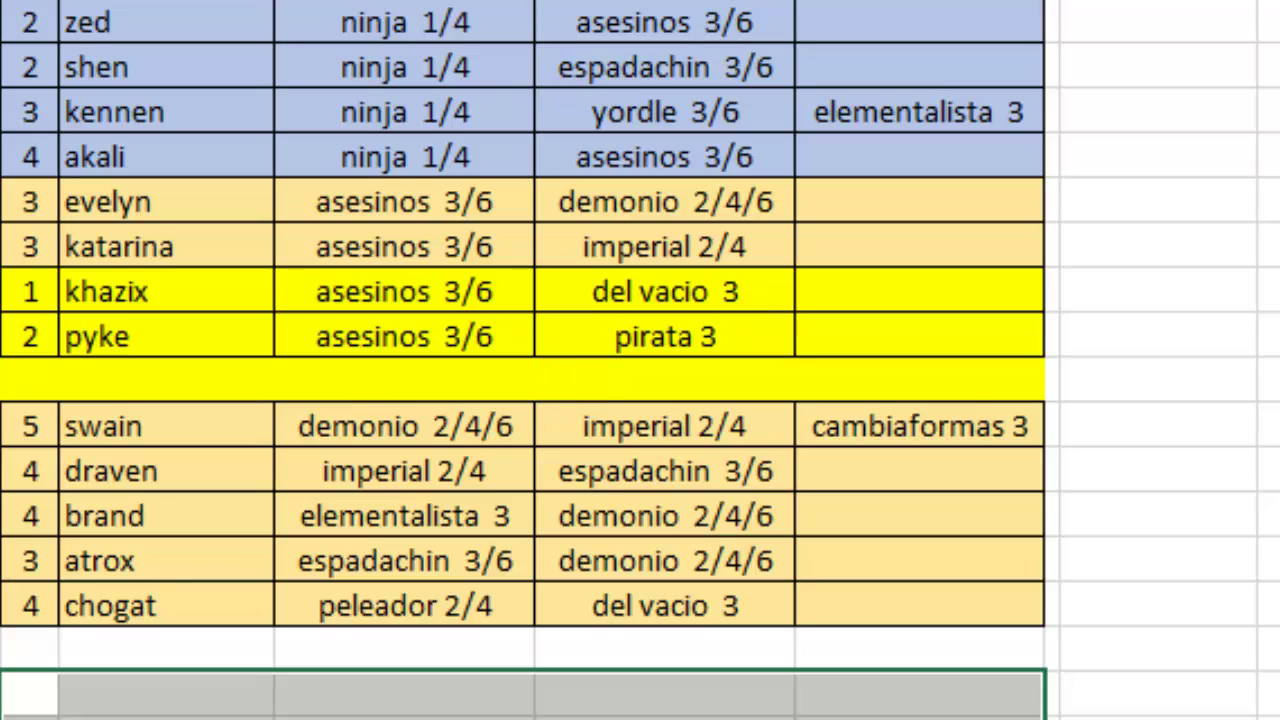